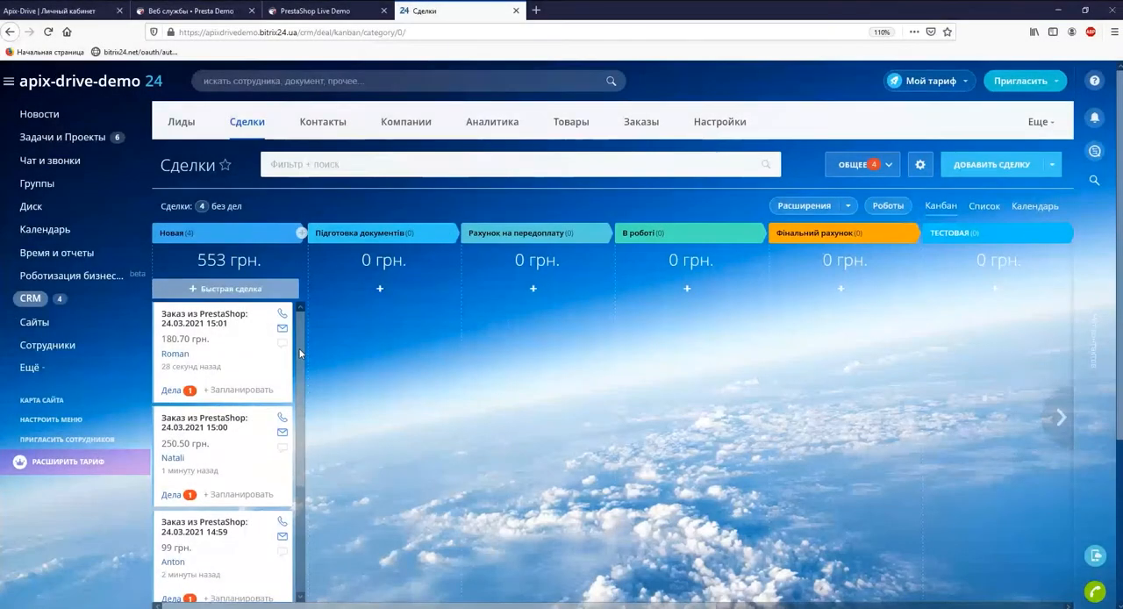
scroll(300, 364, down, 1)
drag(300, 373, 298, 467)
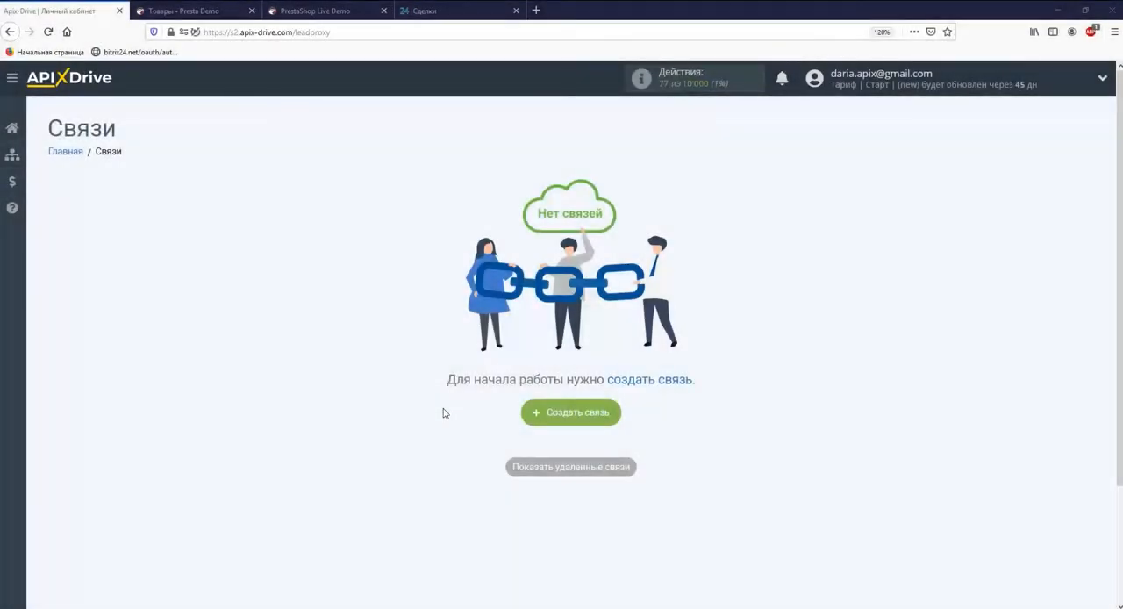
Create a new connection and choose PrestaShop as its data source system.
click(570, 412)
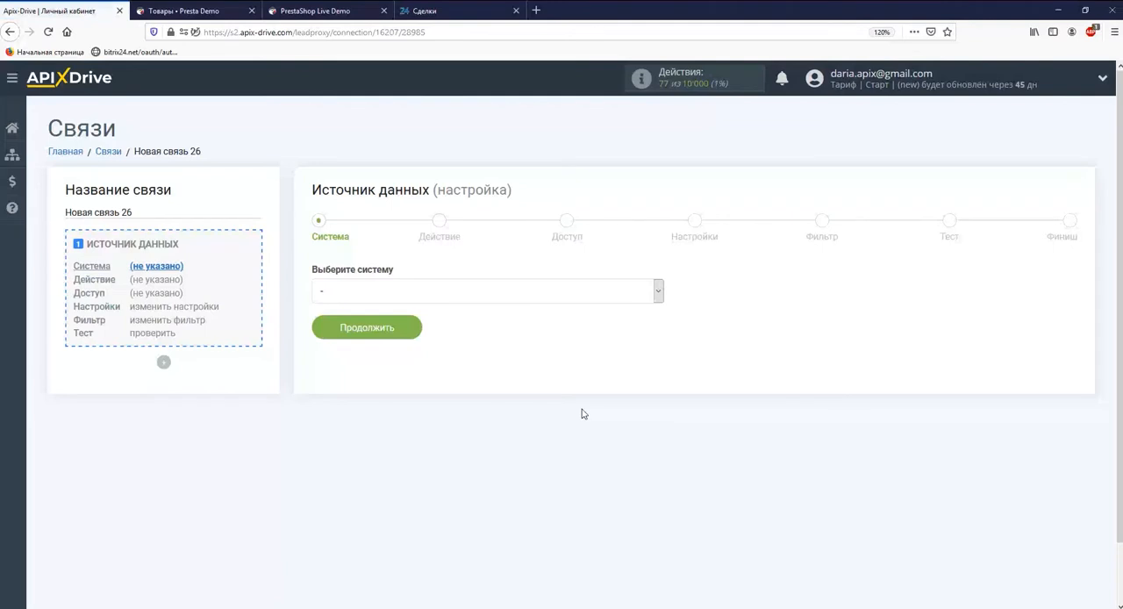
click(658, 291)
drag(658, 318, 658, 476)
click(591, 452)
click(413, 332)
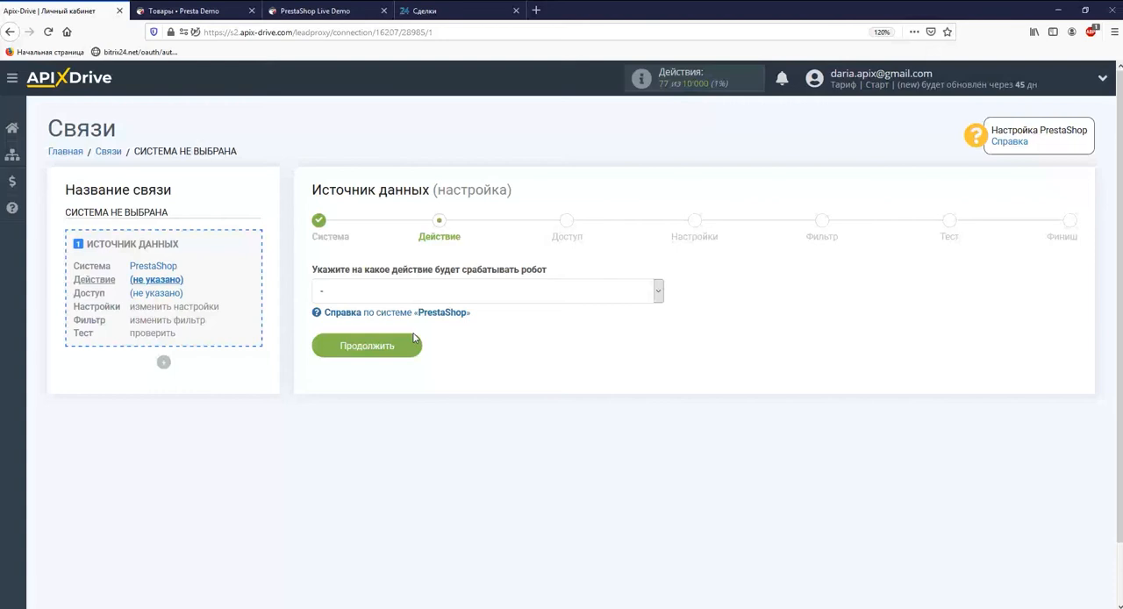
Set the data source action to "Загрузить заказы (новые)" and continue to the access stage.
click(413, 291)
click(399, 343)
click(400, 349)
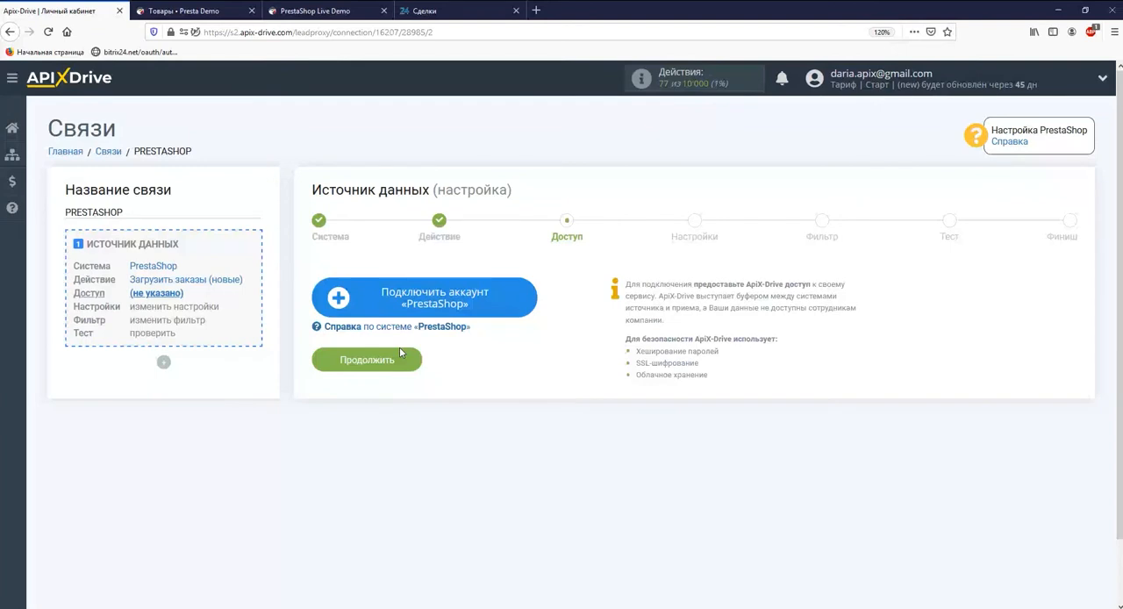
Start connecting a PrestaShop account and set the Prestashop version to 1.6+.
click(374, 306)
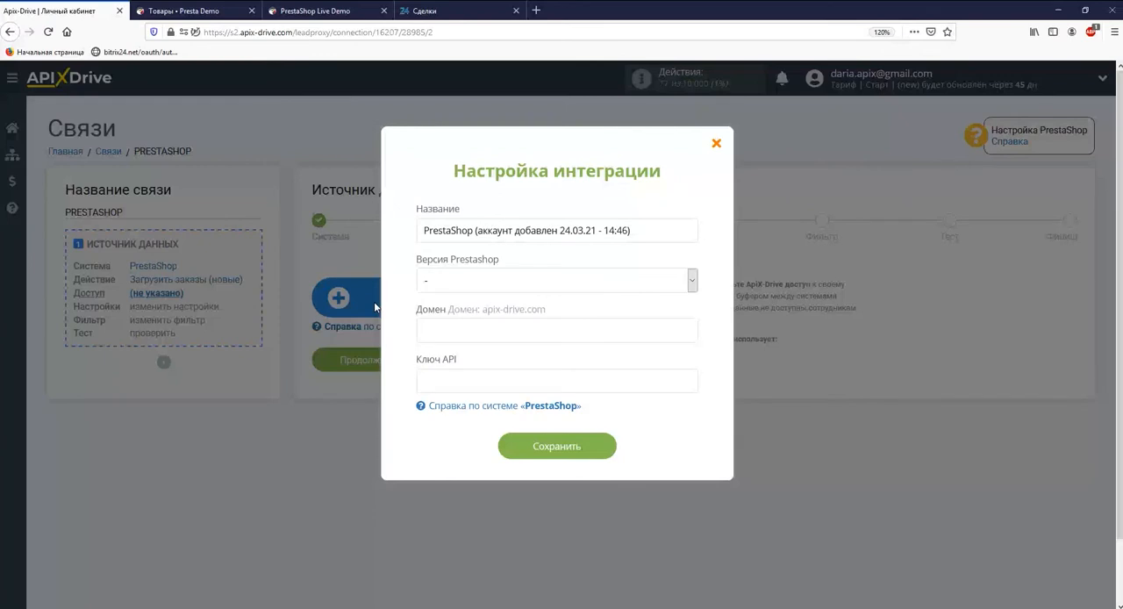
click(526, 280)
click(431, 337)
click(215, 11)
drag(180, 33, 296, 32)
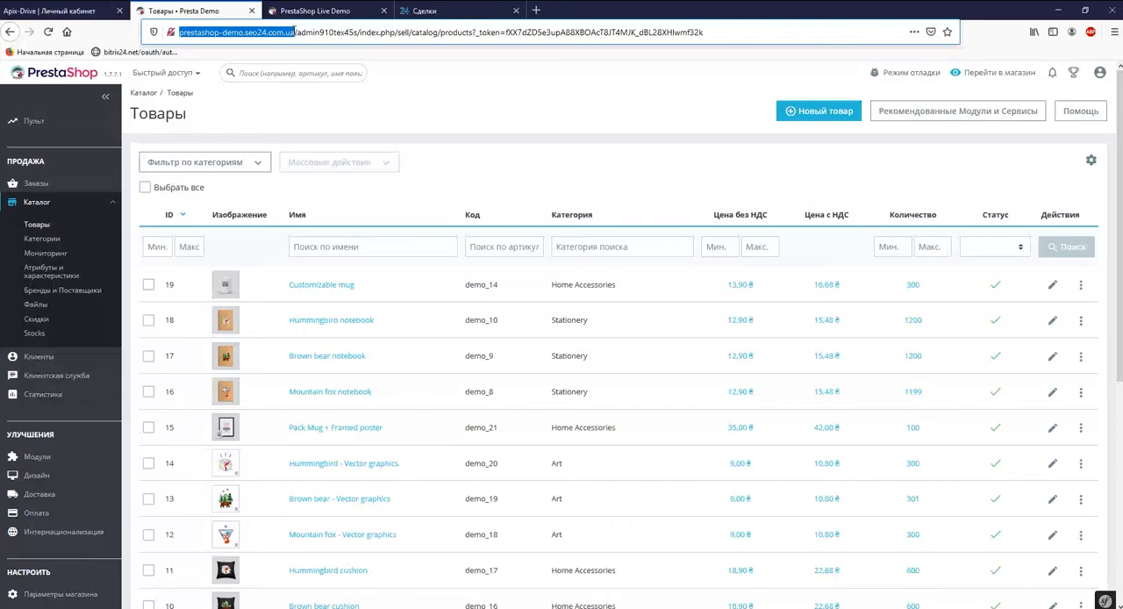
right_click(296, 32)
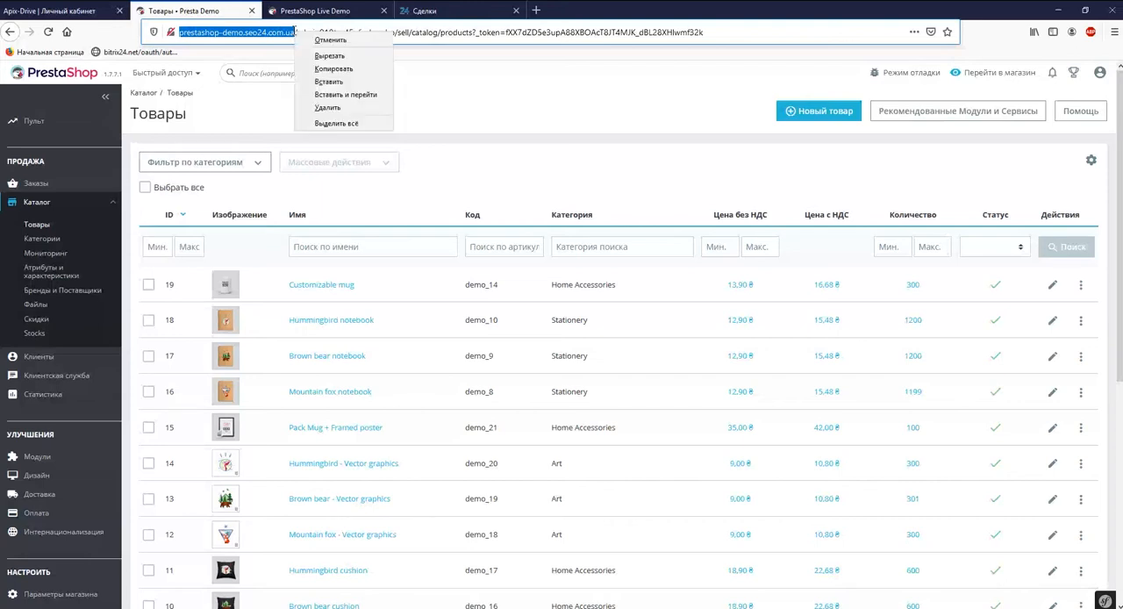
click(322, 65)
click(61, 11)
right_click(443, 330)
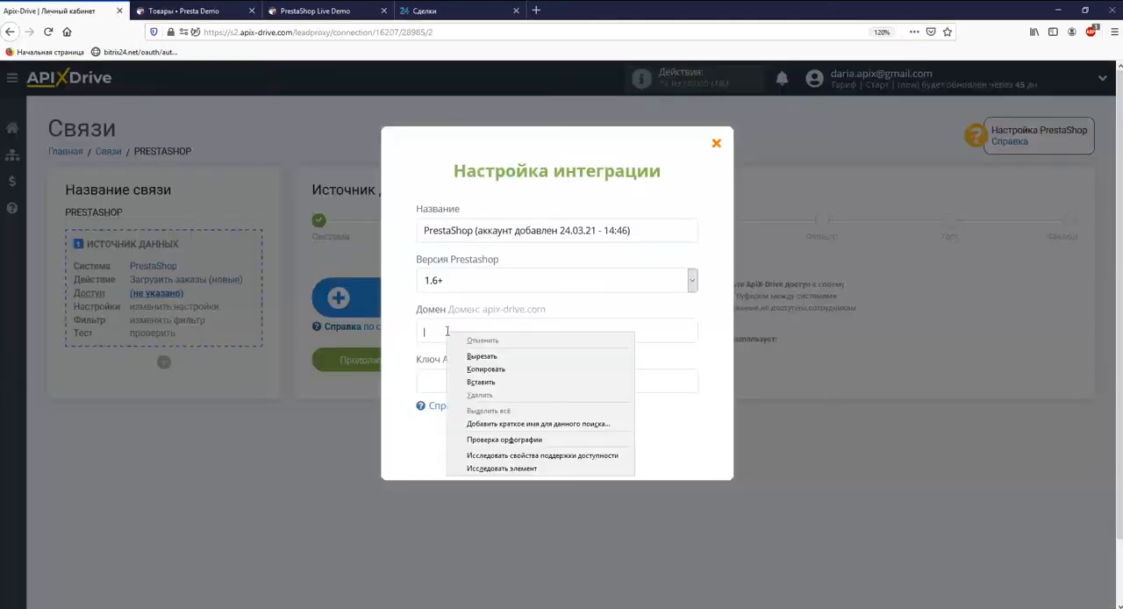
click(480, 381)
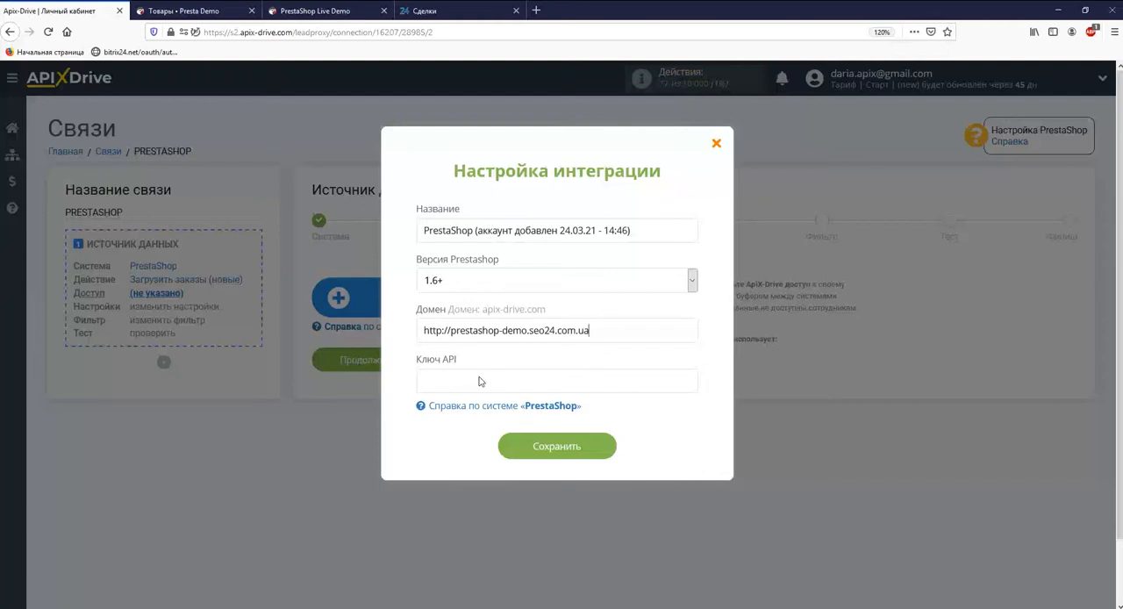
Switch to the PrestaShop admin and open the "Веб службы" page in the advanced parameters.
click(180, 11)
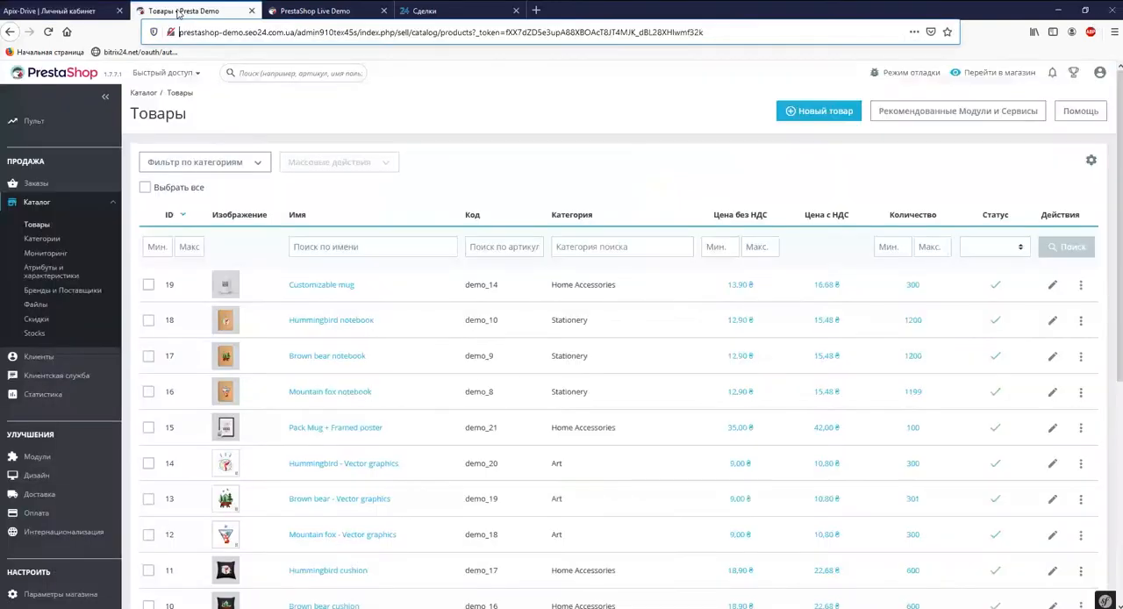
scroll(60, 541, down, 5)
scroll(61, 542, down, 2)
click(50, 602)
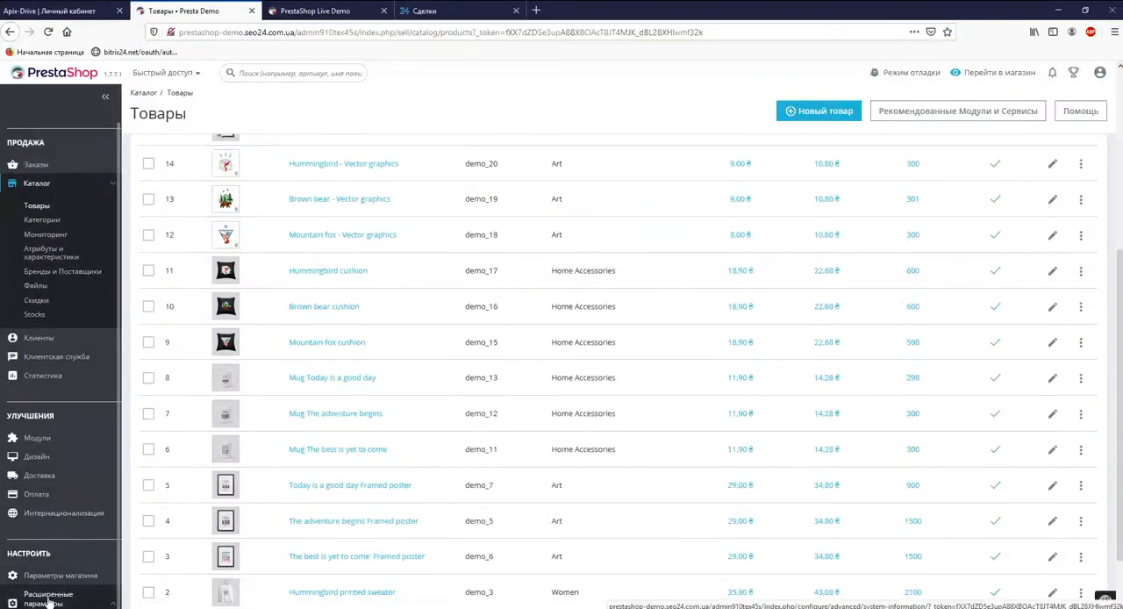
scroll(49, 601, down, 2)
click(49, 601)
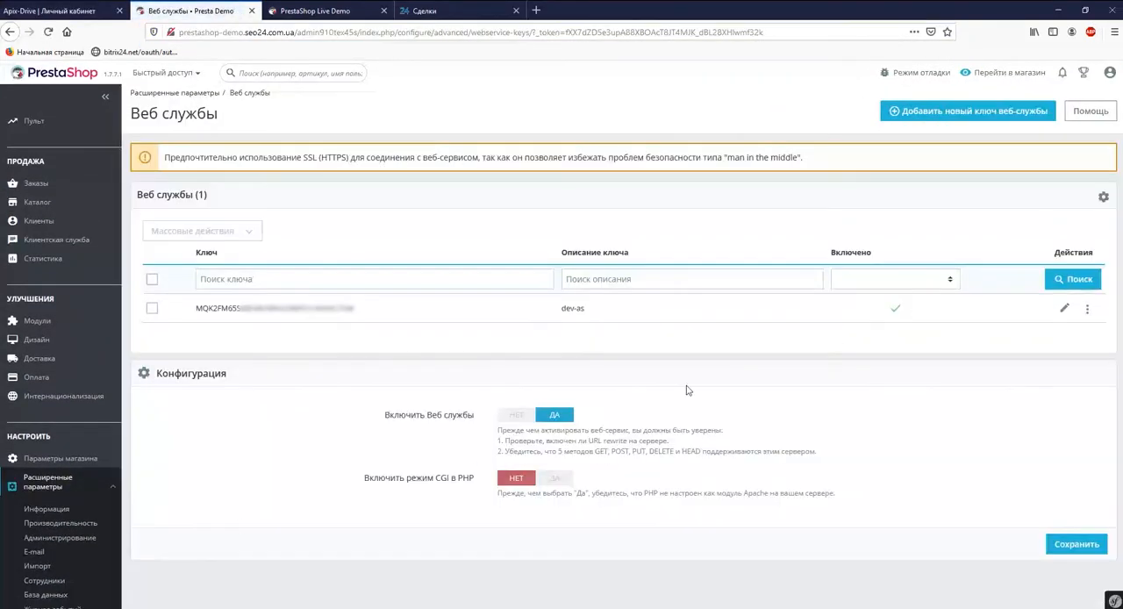
Generate a new API key for the dev-as web service entry, copy it and save the entry.
click(1061, 310)
click(973, 197)
click(974, 198)
double_click(732, 193)
right_click(504, 197)
click(535, 235)
click(1044, 592)
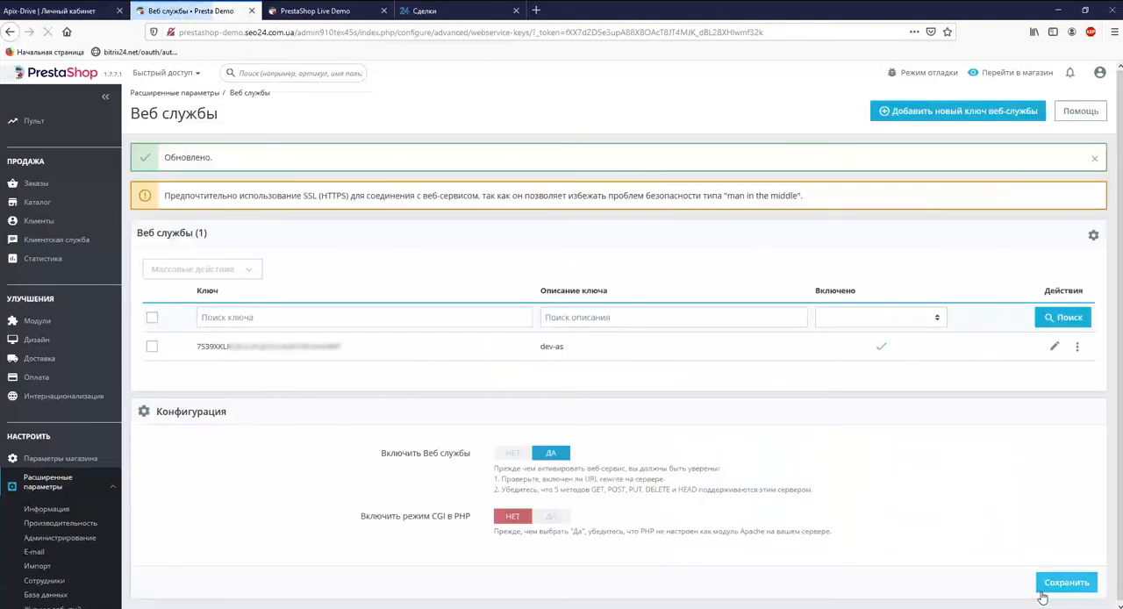
Return to ApiX-Drive, paste the API key into the "Ключ API" field and save the PrestaShop integration.
click(88, 17)
right_click(424, 380)
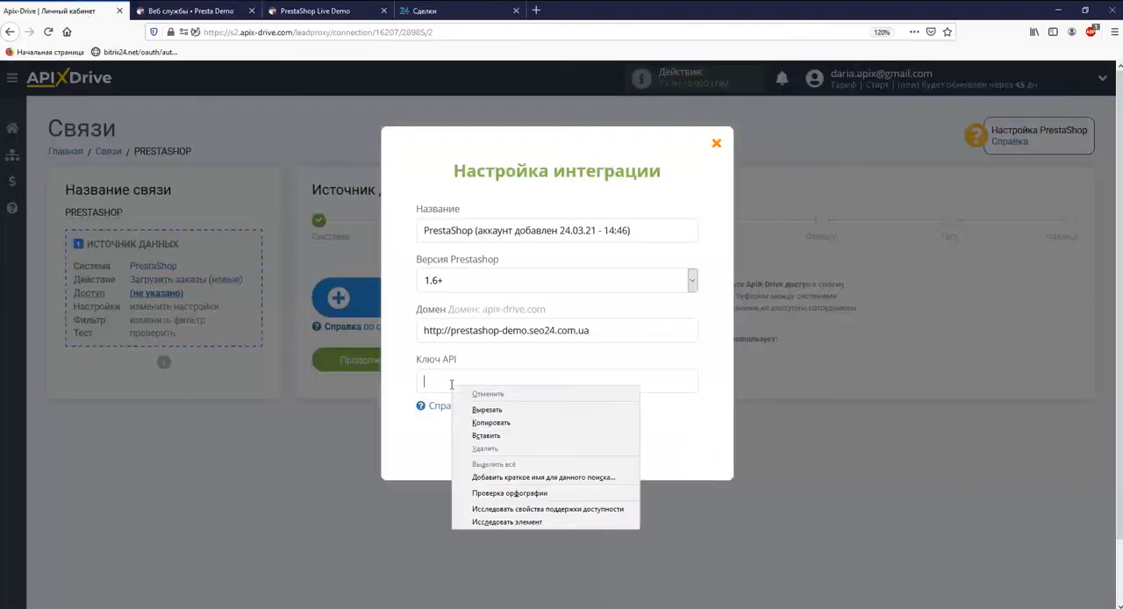
click(465, 427)
click(538, 447)
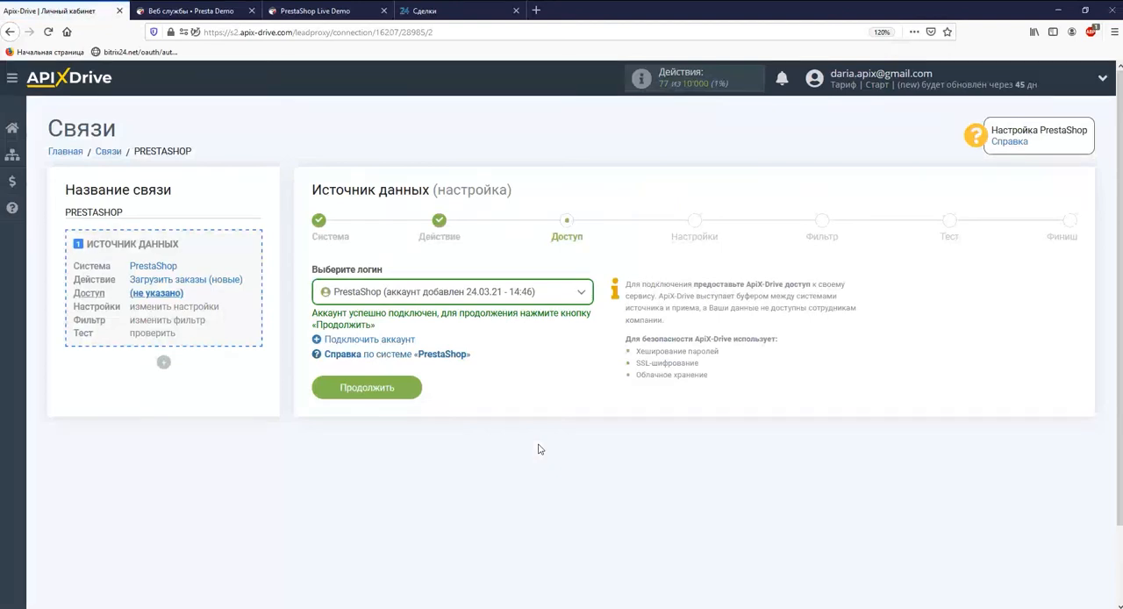
Continue with the connected PrestaShop account and pass the settings and filter stages without adding any conditions.
click(370, 391)
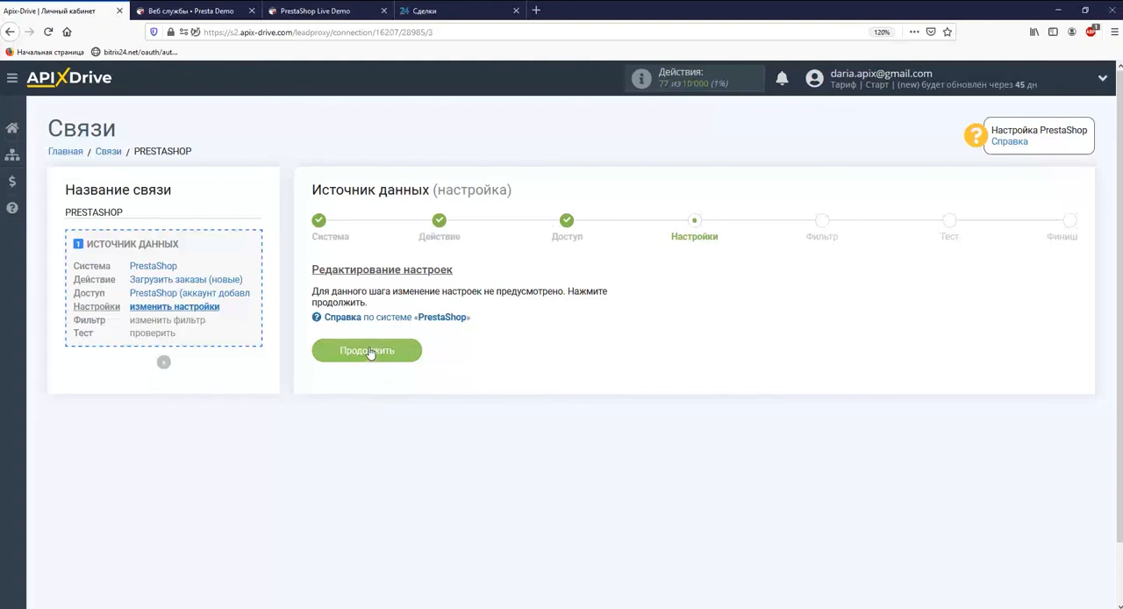
click(369, 352)
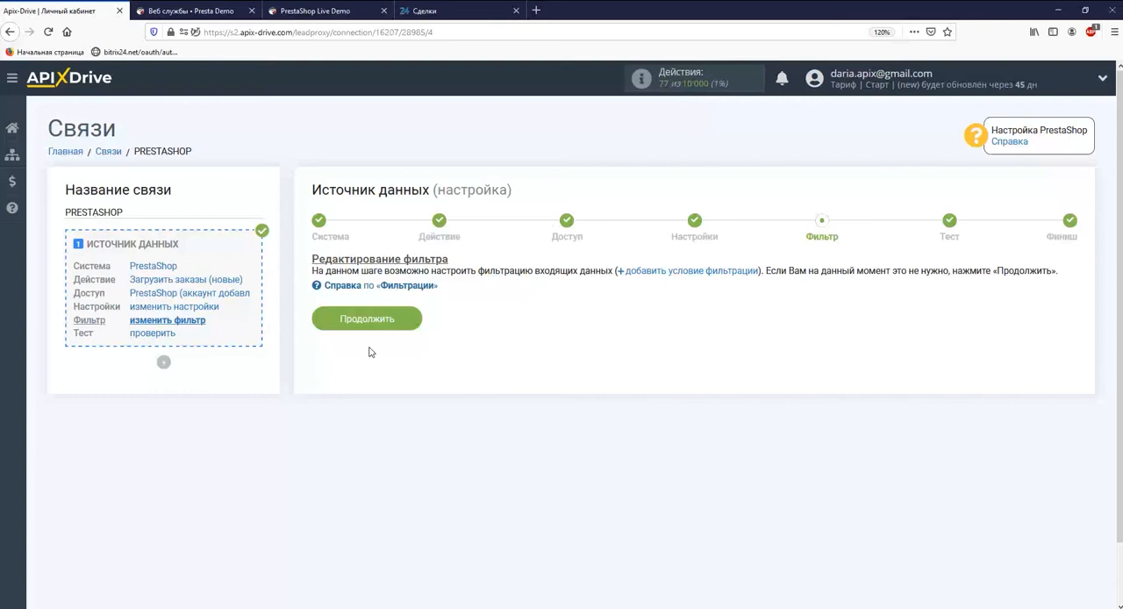
click(368, 321)
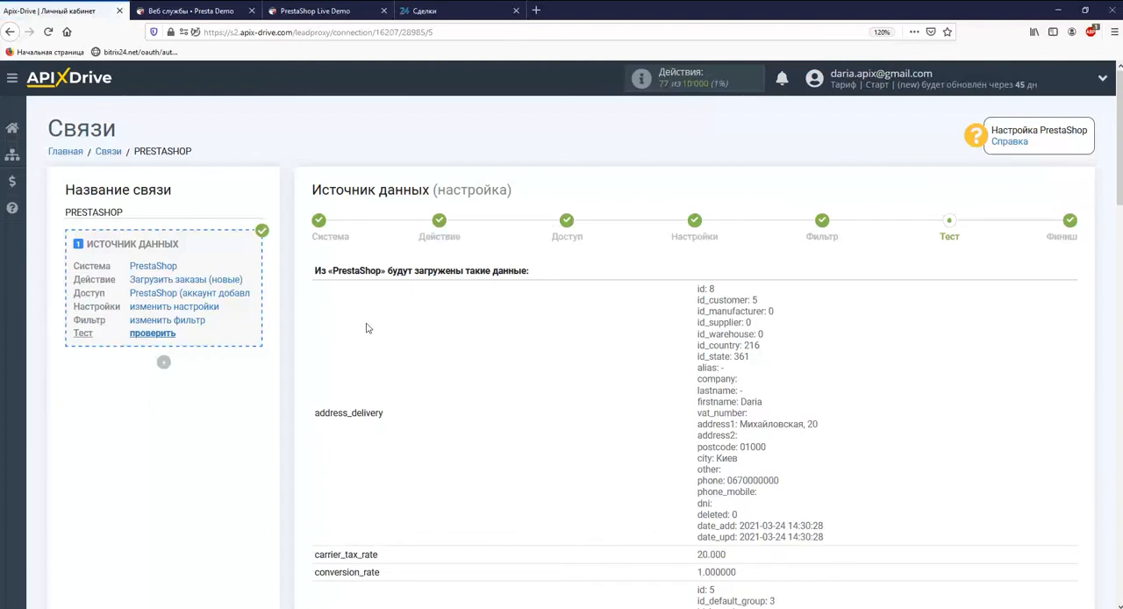
Review the test order data loaded from PrestaShop and complete the data source setup.
scroll(369, 328, down, 3)
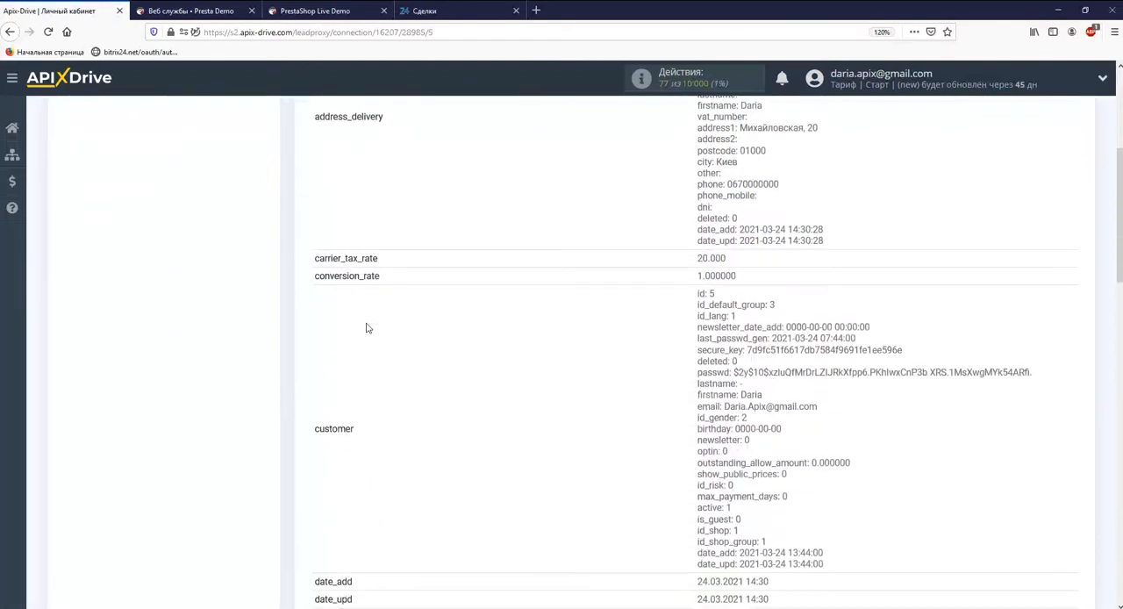
scroll(368, 329, down, 7)
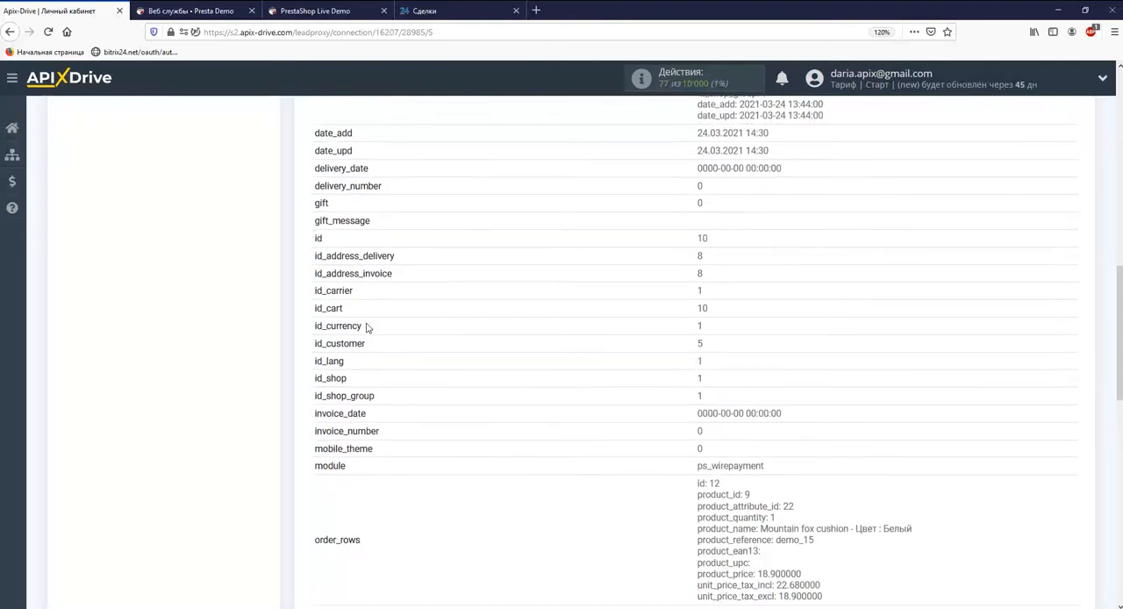
scroll(368, 327, down, 3)
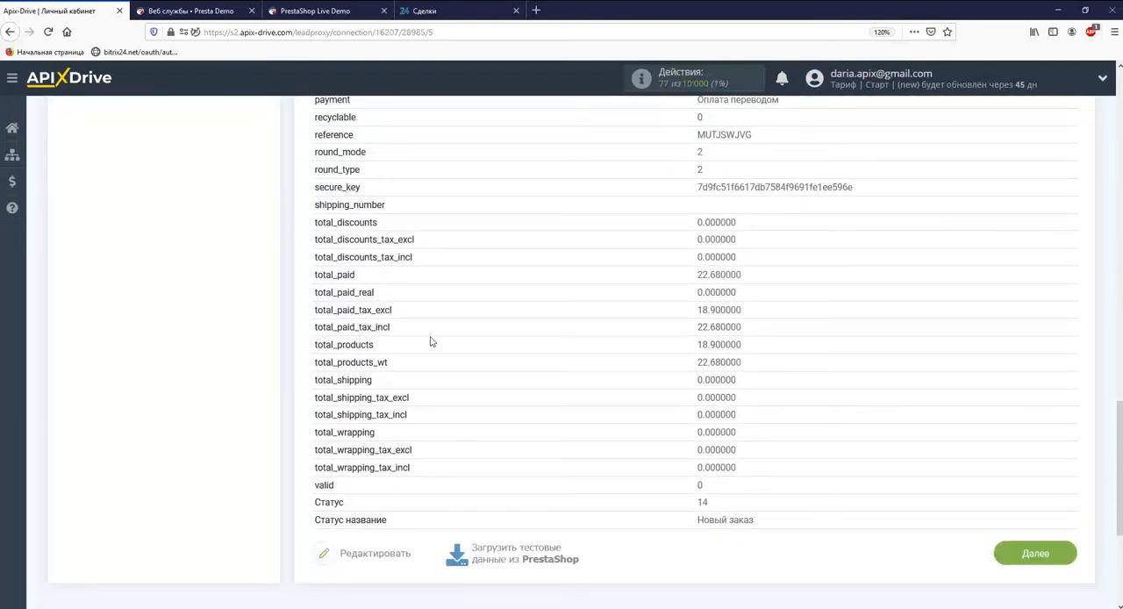
click(1024, 552)
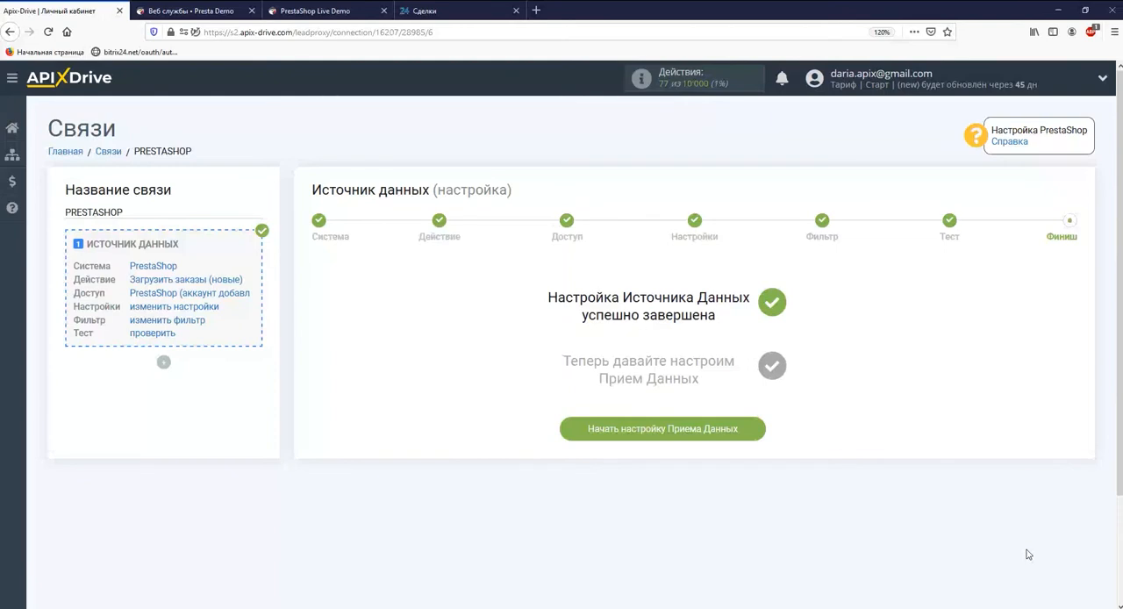
Start the data reception setup and choose Битрикс24 as the receiving system.
click(734, 436)
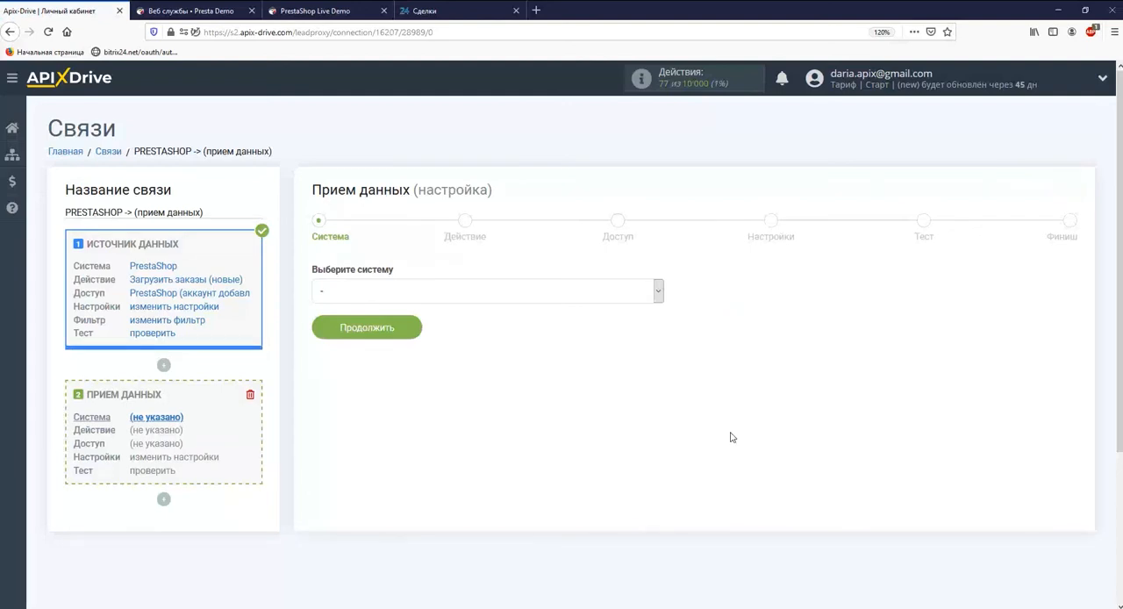
click(658, 290)
drag(659, 311, 662, 579)
click(601, 498)
click(406, 331)
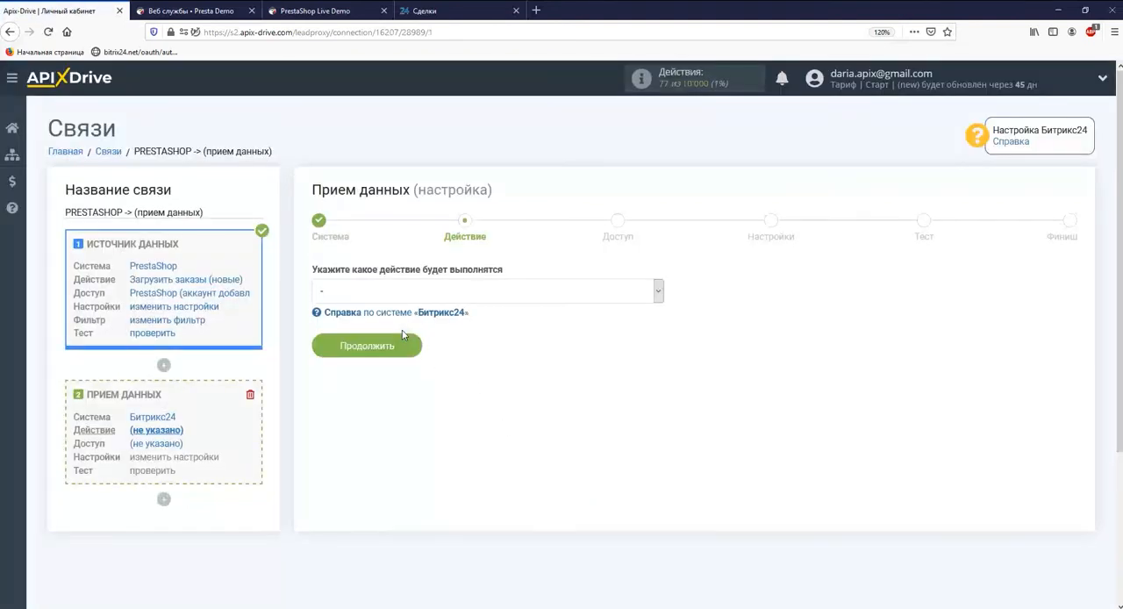
Set the Битрикс24 action to "Отправка сделок" and continue to the access stage.
click(403, 291)
click(381, 322)
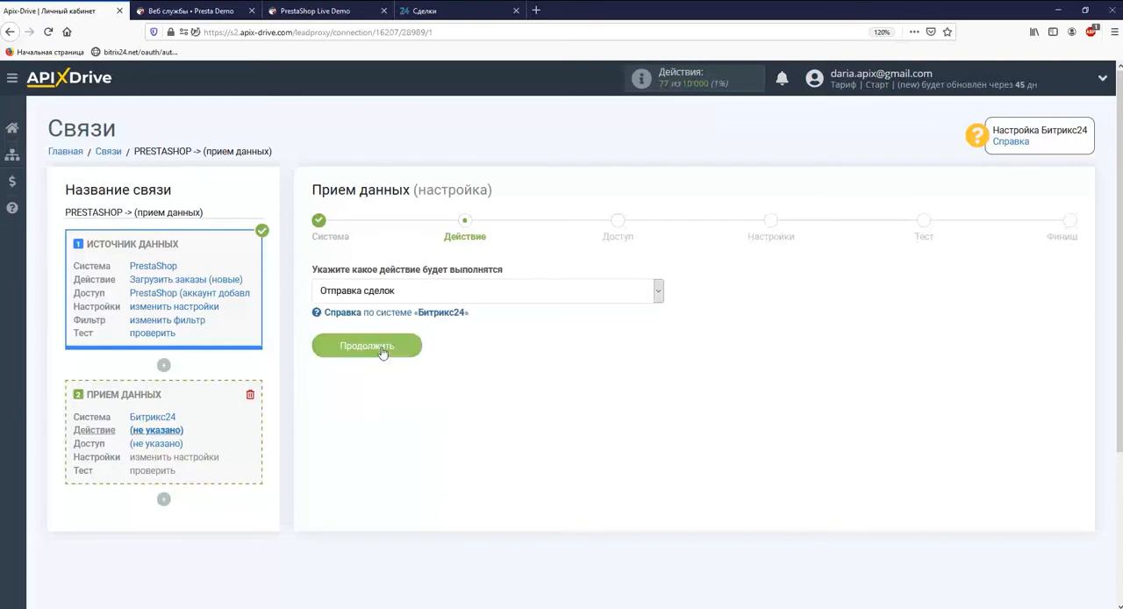
click(383, 351)
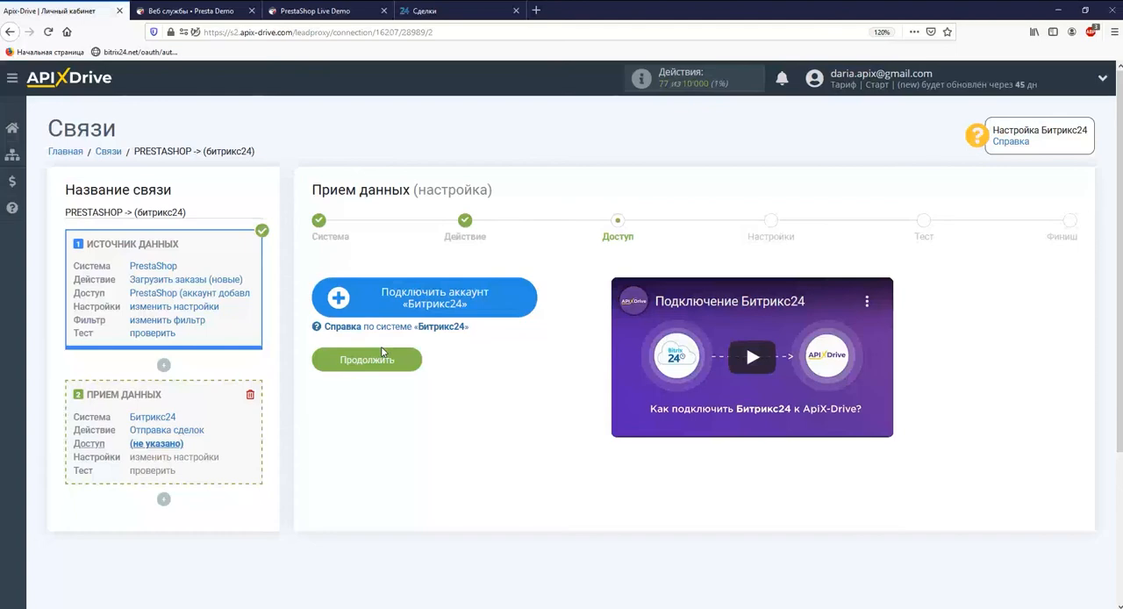
Start connecting a Битрикс24 account, keeping the installation type "облако" and the registration country "Украина".
click(372, 308)
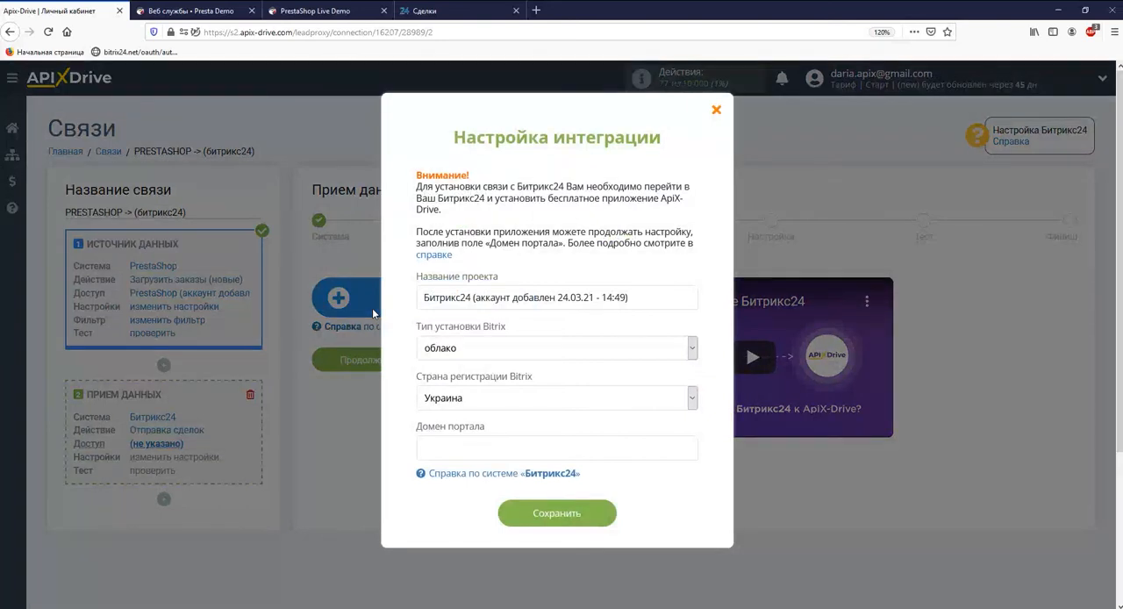
click(488, 349)
click(489, 349)
click(492, 399)
click(492, 402)
Switch to Bitrix24, open its app marketplace and search all applications for "apix-drive".
click(439, 10)
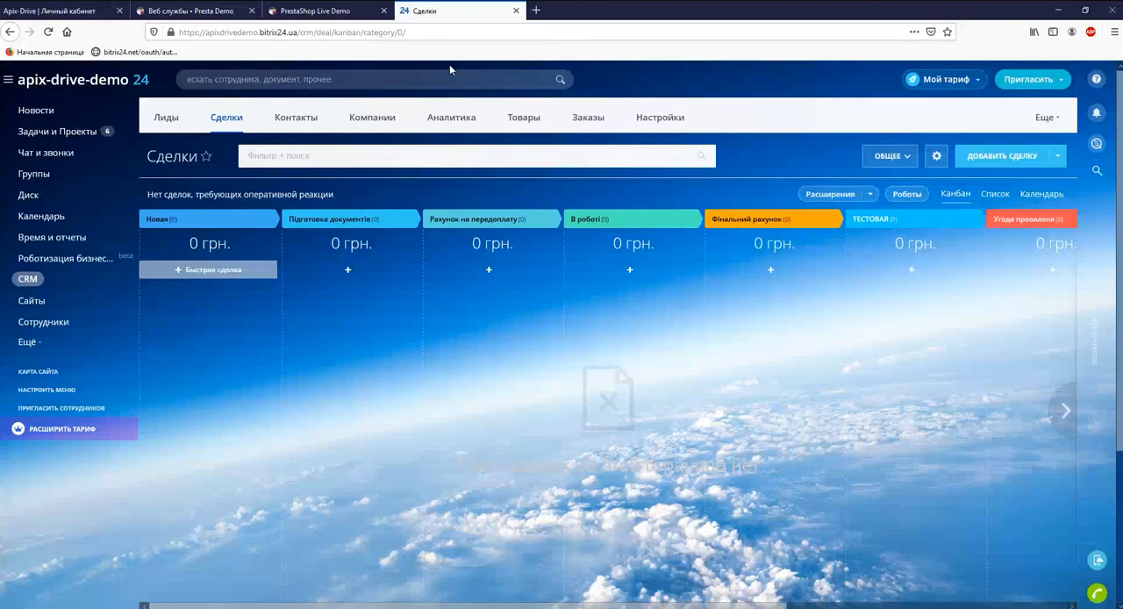
click(105, 343)
scroll(94, 404, down, 3)
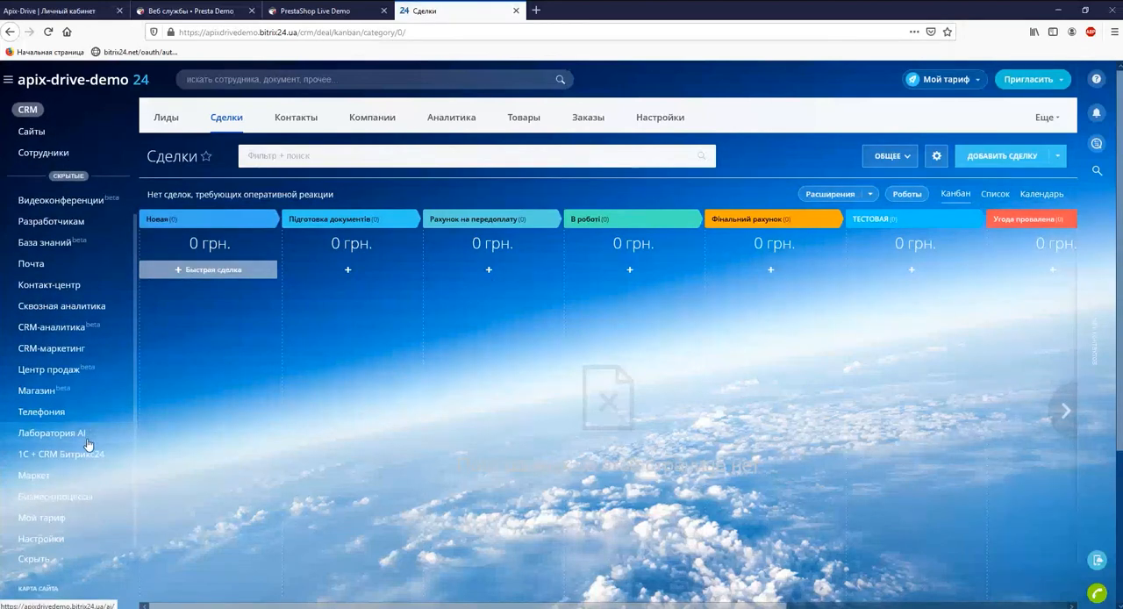
click(71, 423)
text(apix-drive)
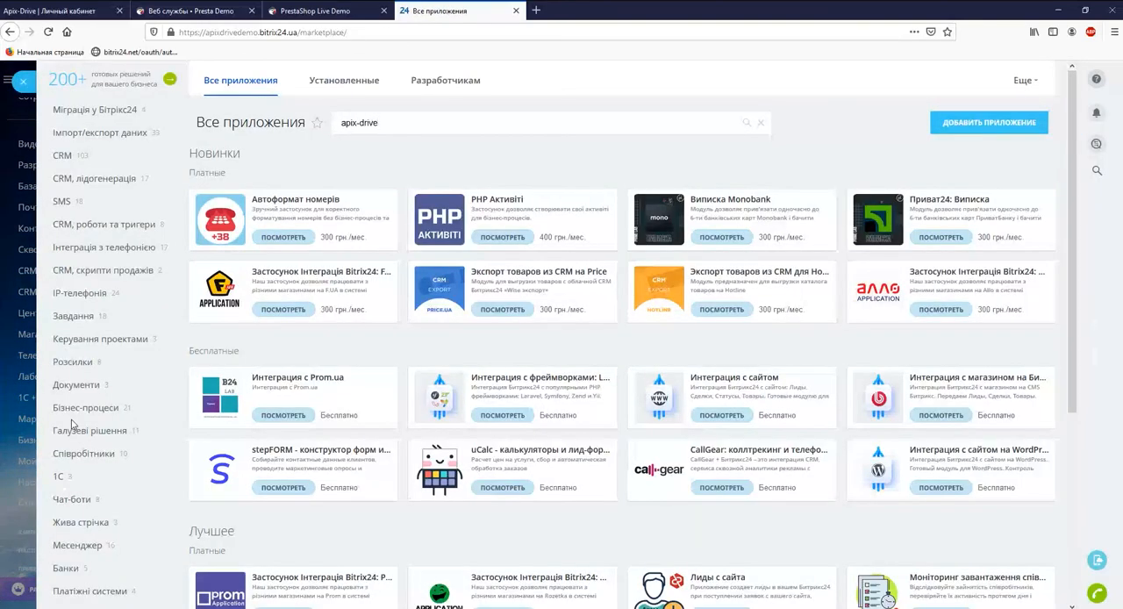
Install the "ApiX-Drive | Конструктор Интеграций по API" app from the search results, then close its detail page.
click(269, 198)
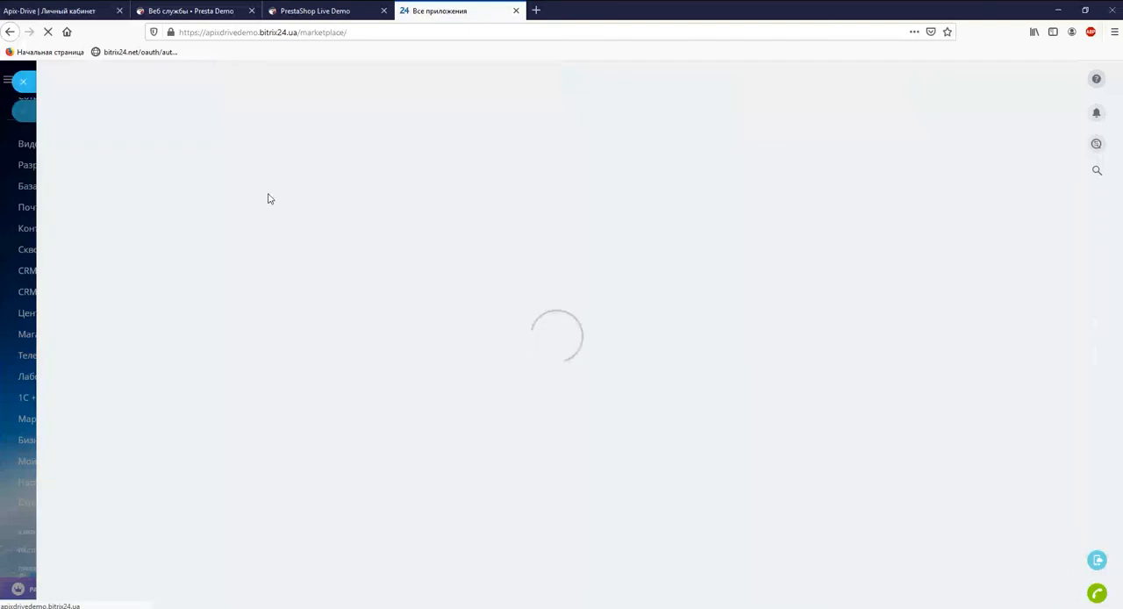
click(227, 170)
click(442, 414)
click(442, 430)
click(531, 465)
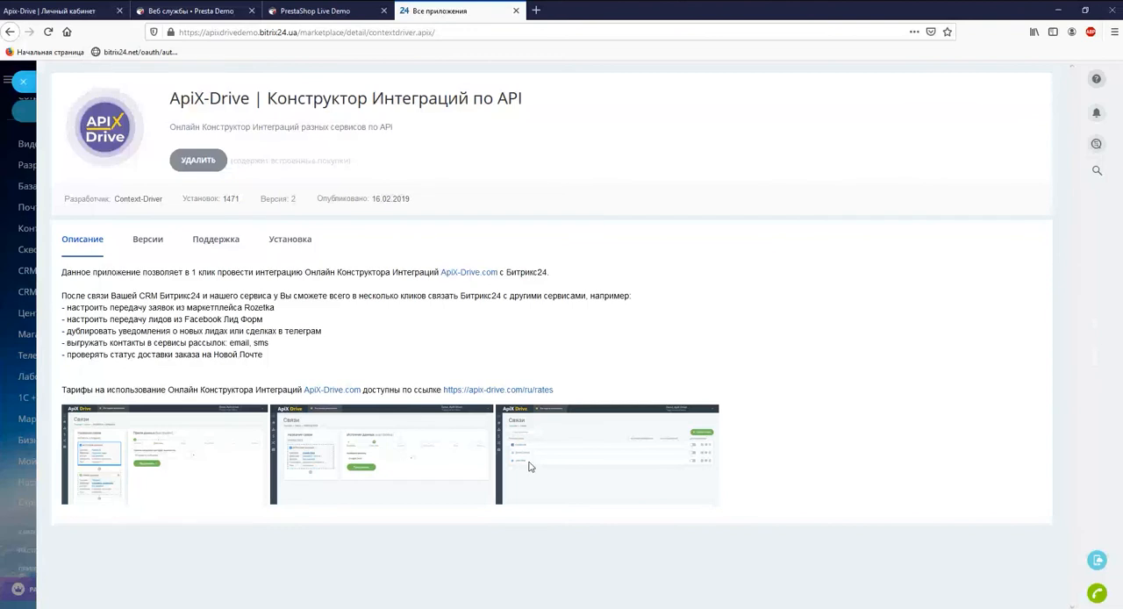
click(24, 81)
click(50, 35)
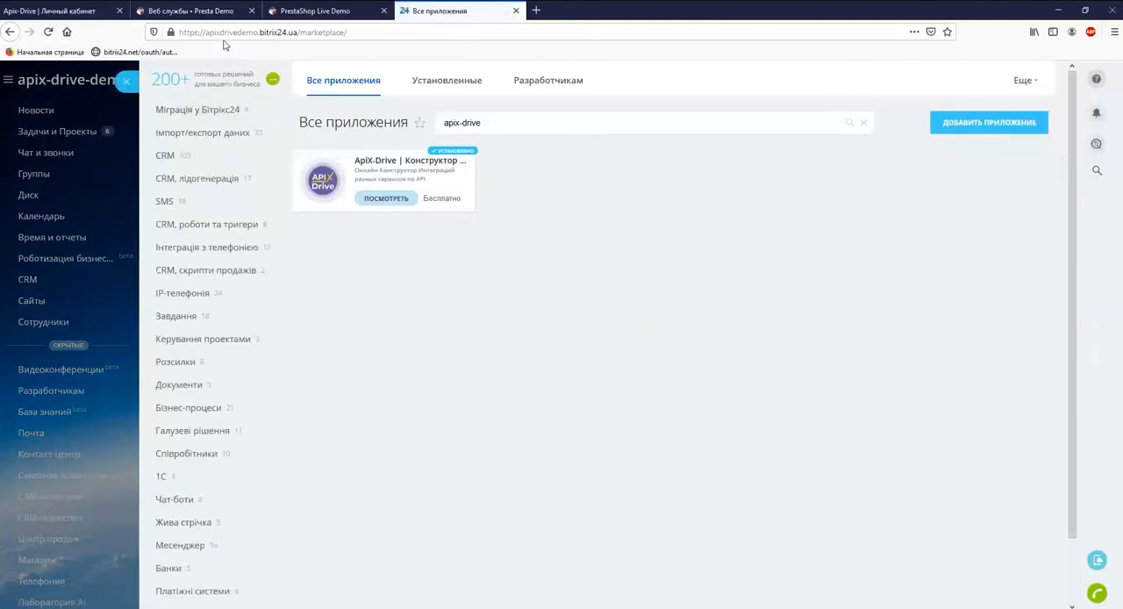
Copy the portal domain apixdrivedemo.bitrix24.ua into the "Домен портала" field in ApiX-Drive and save the Битрикс24 integration.
drag(206, 32, 297, 32)
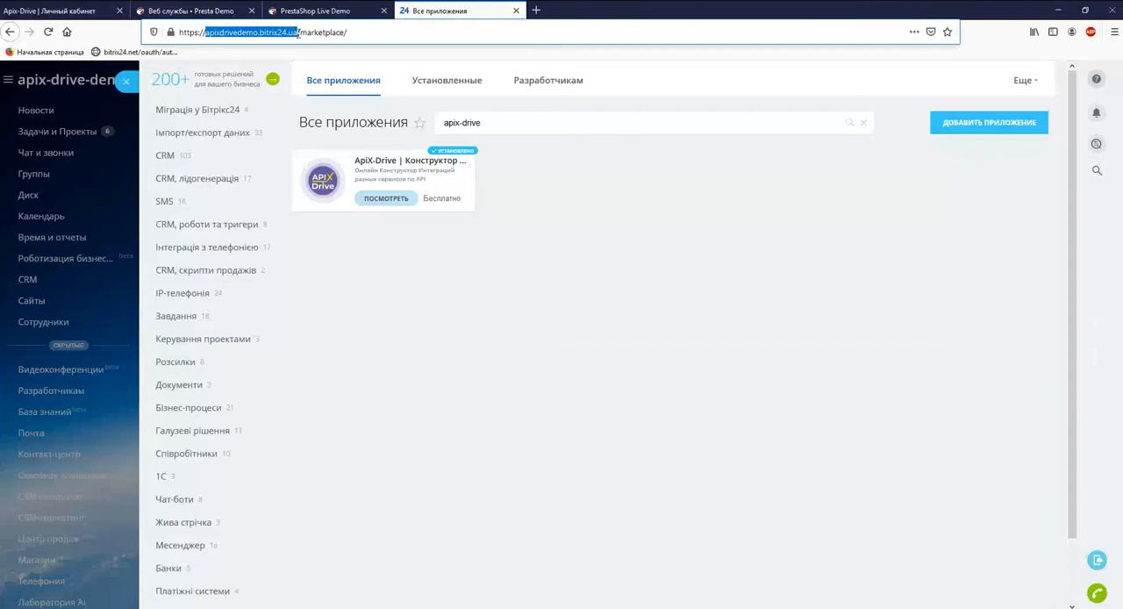
right_click(297, 32)
click(313, 69)
click(77, 12)
right_click(432, 439)
click(465, 493)
click(533, 514)
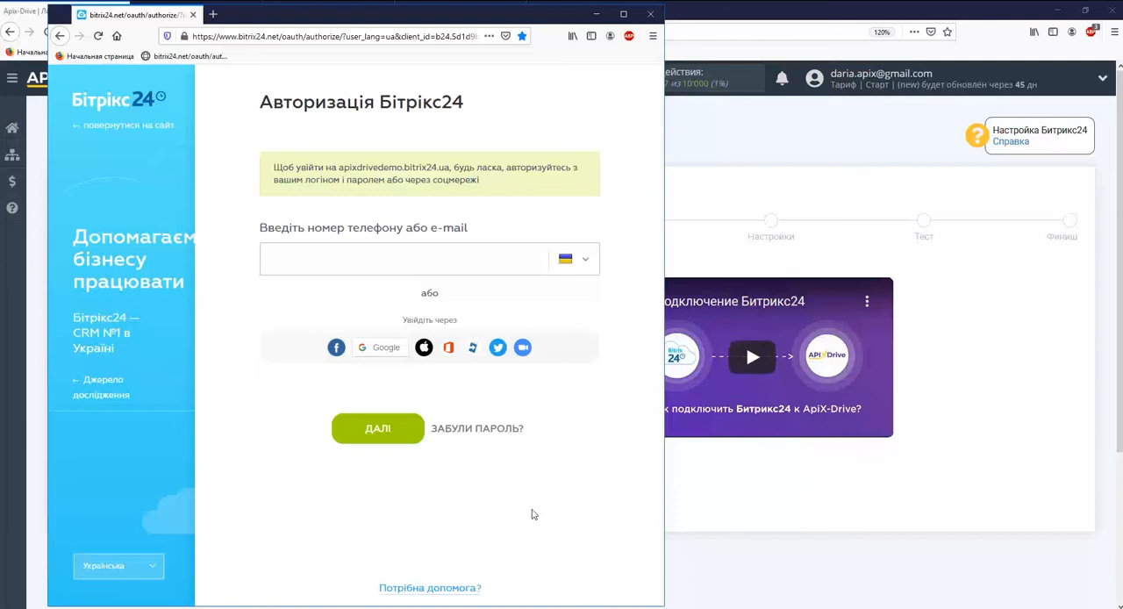
Sign in to Bitrix24 with the account e-mail and password, and continue with the connected Битрикс24 account in ApiX-Drive.
click(325, 261)
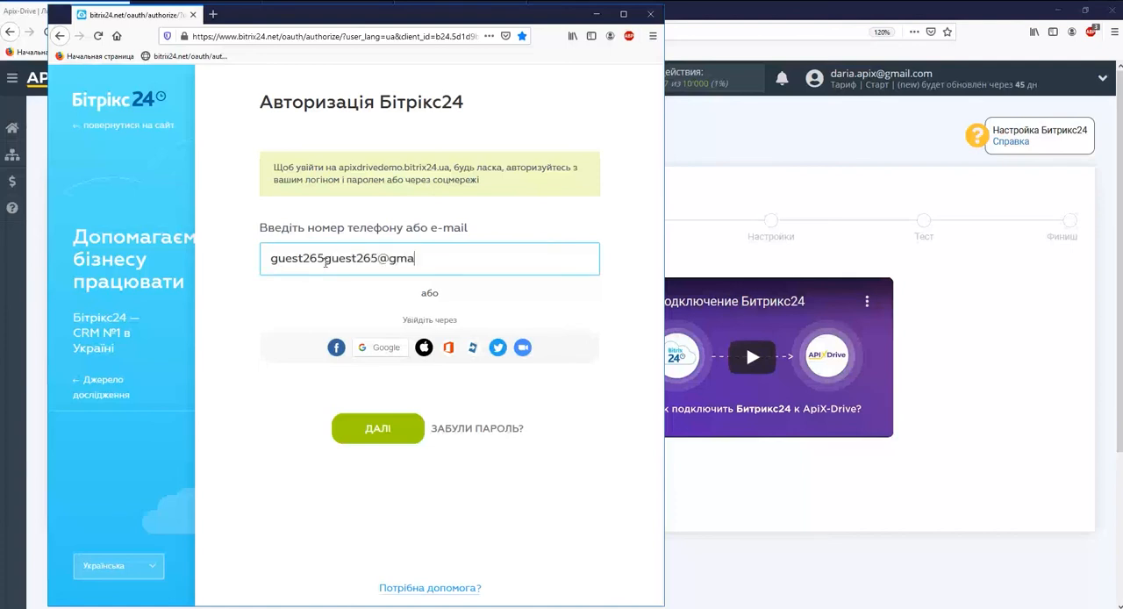
key(Return)
text(***********)
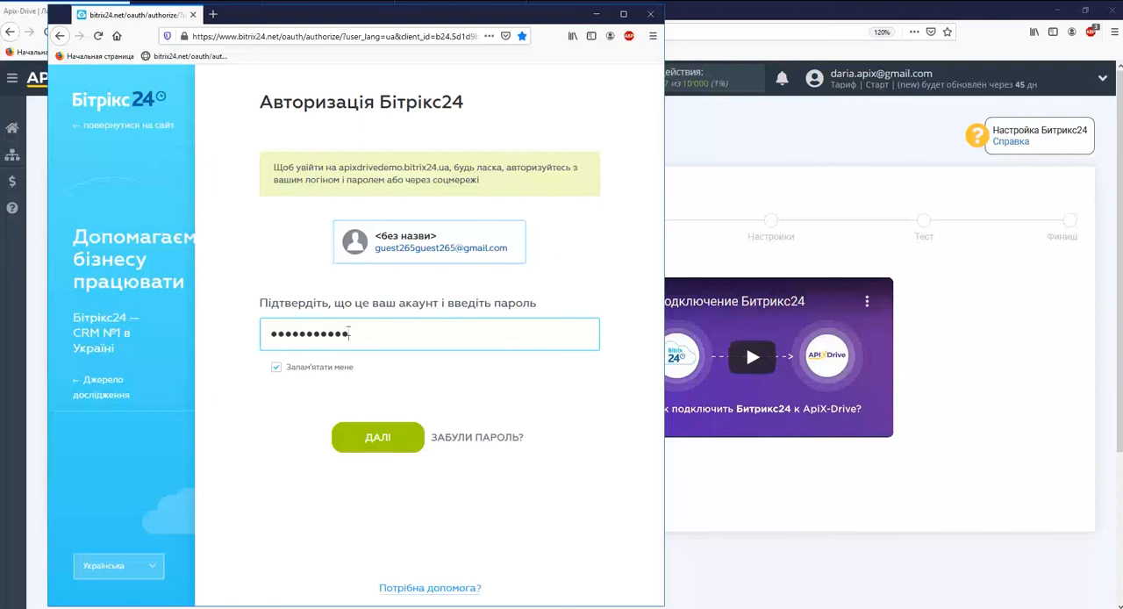
click(378, 436)
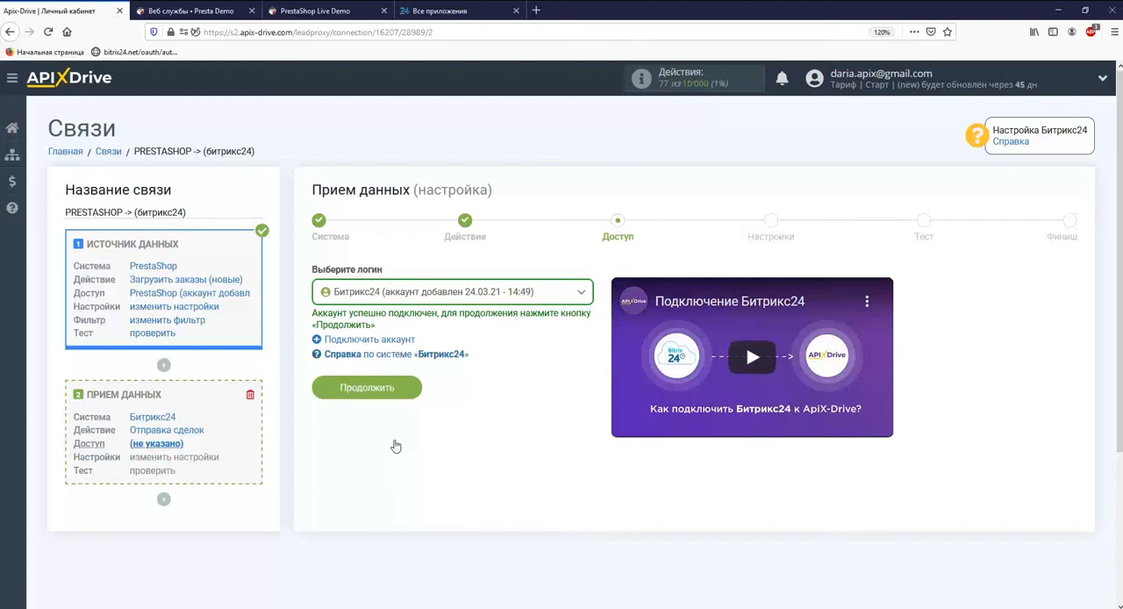
click(400, 389)
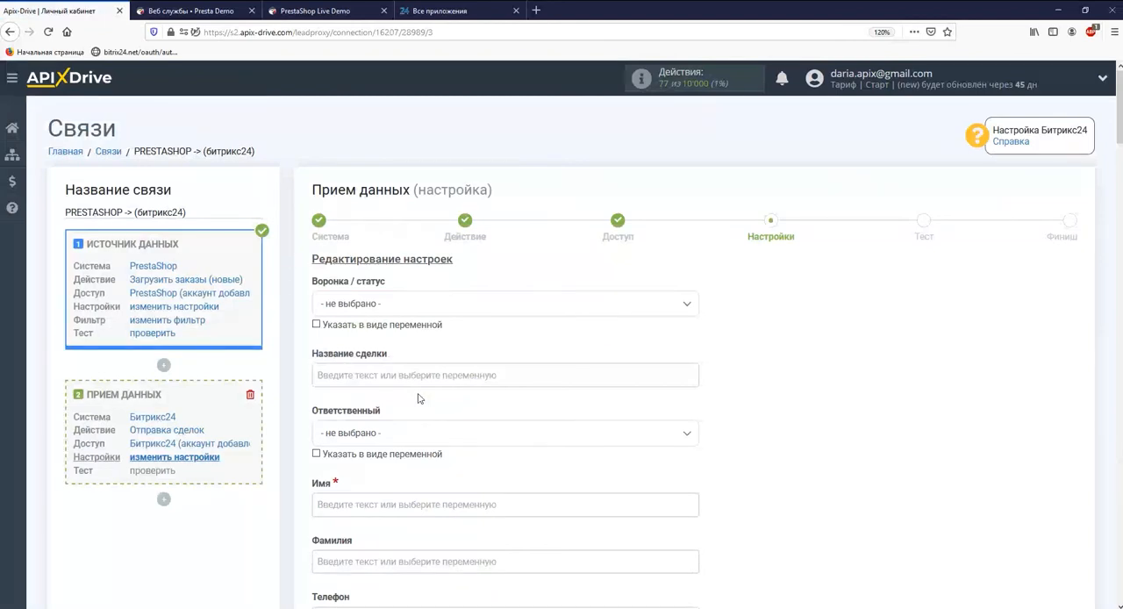
Set the deal's funnel/status to "Без воронки: Новая" and its name to "Заказ из PrestaShop:" followed by the system variables Дата and Время.
click(405, 307)
click(402, 372)
click(403, 372)
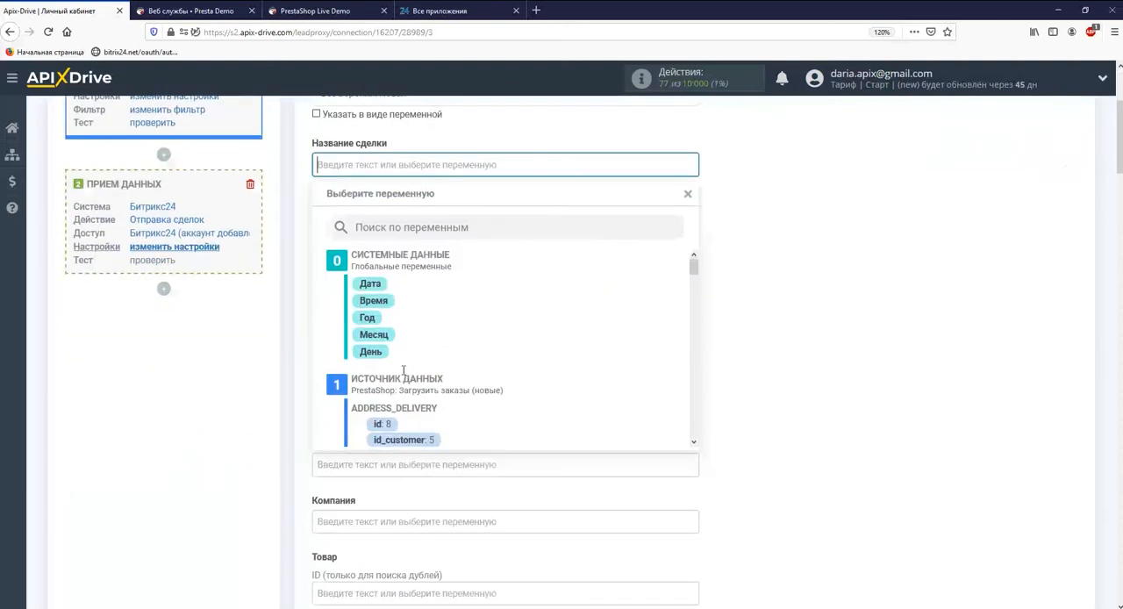
click(370, 286)
click(459, 168)
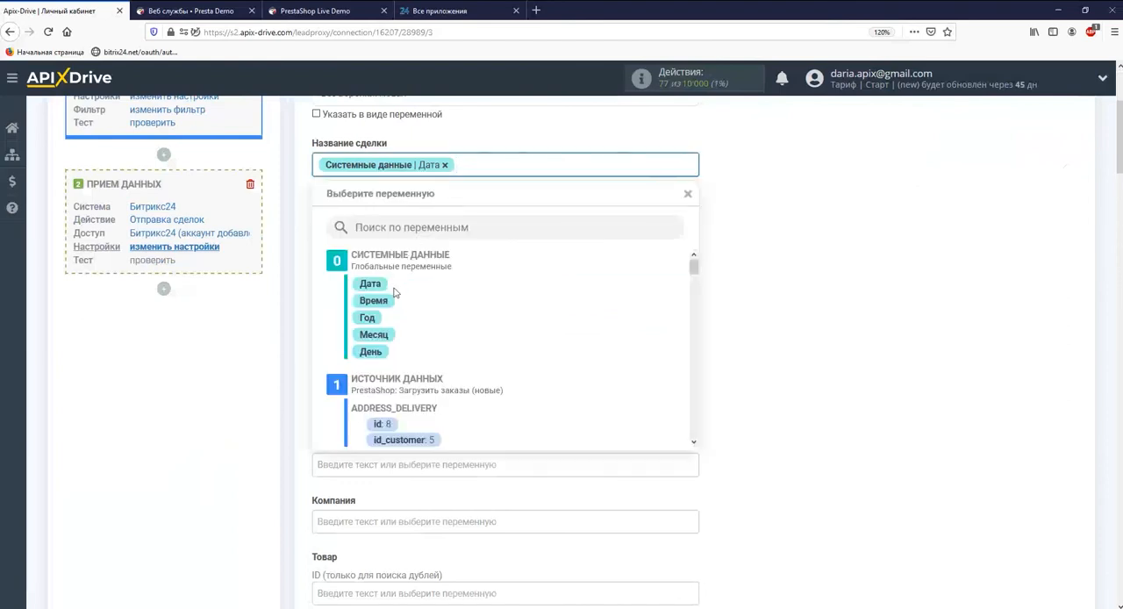
click(386, 298)
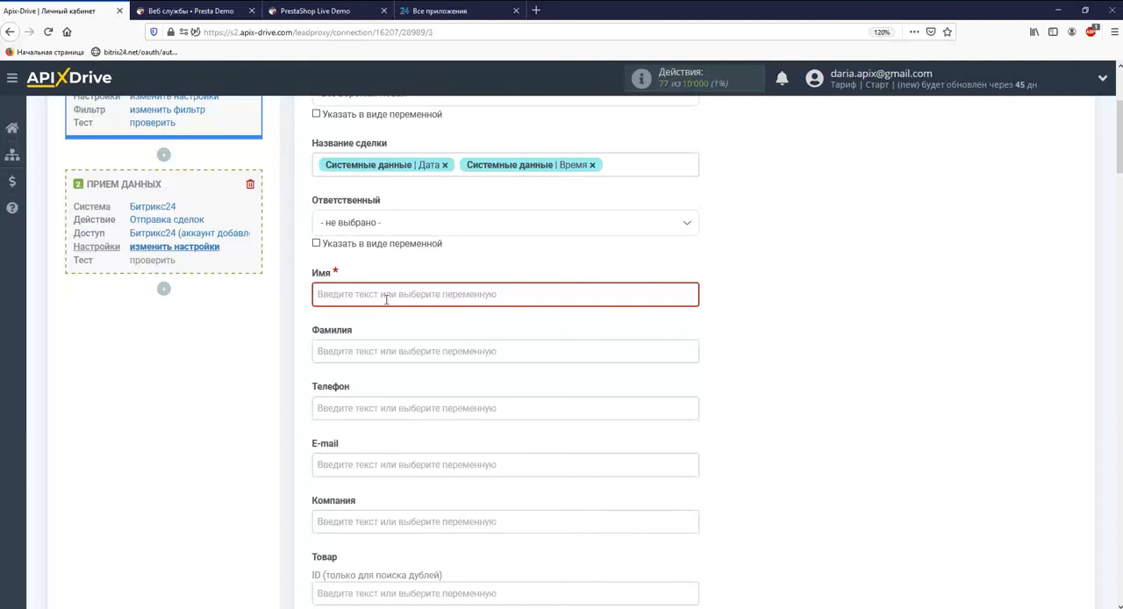
text(Заказ из )
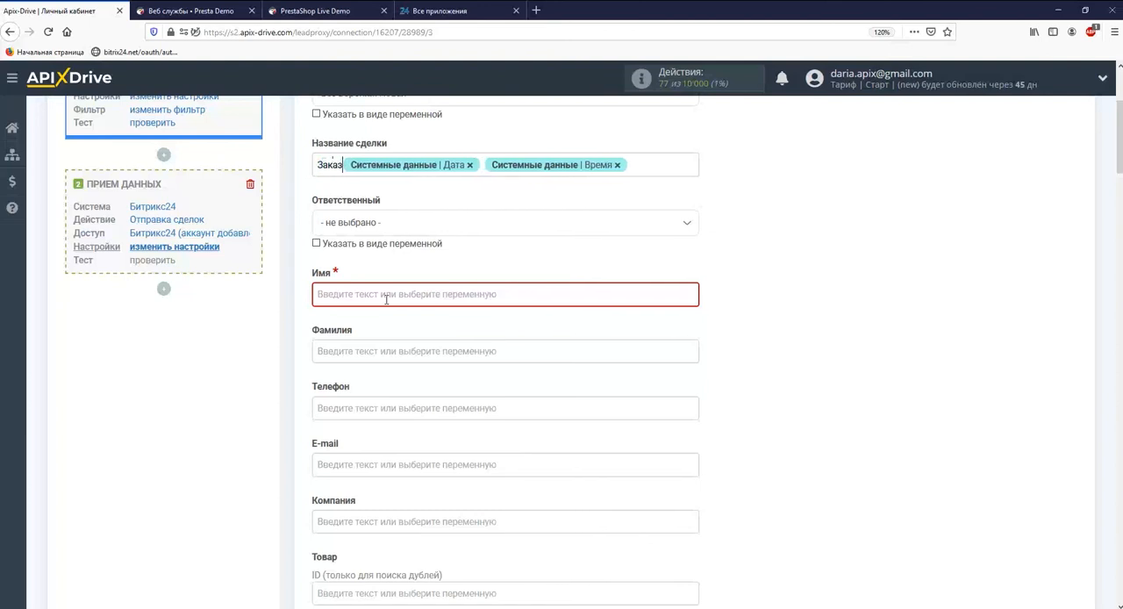
text(Presta)
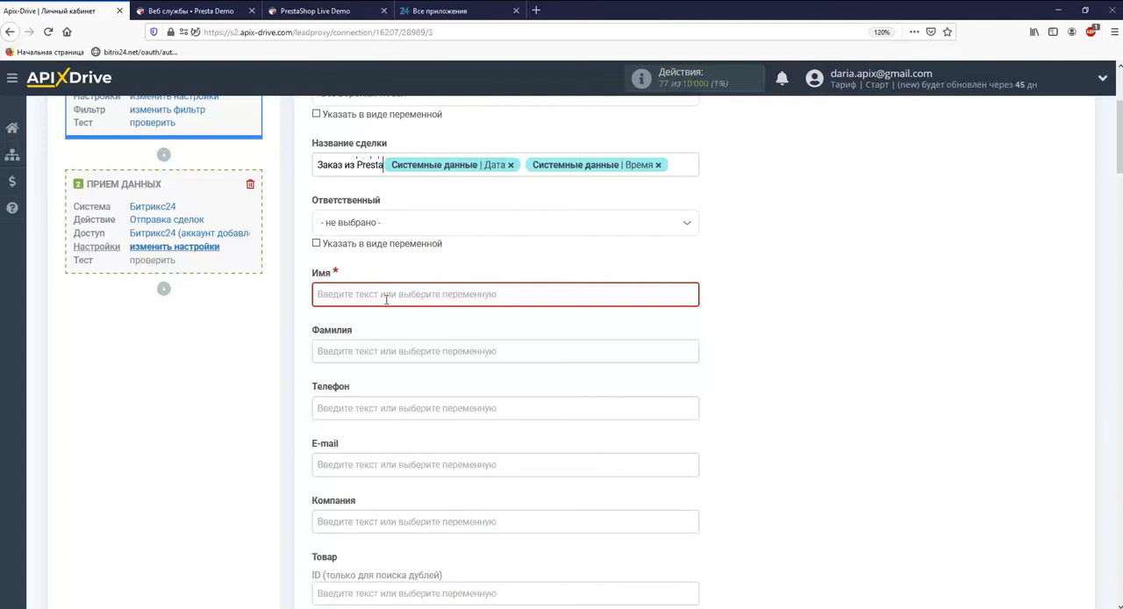
text(Shop:)
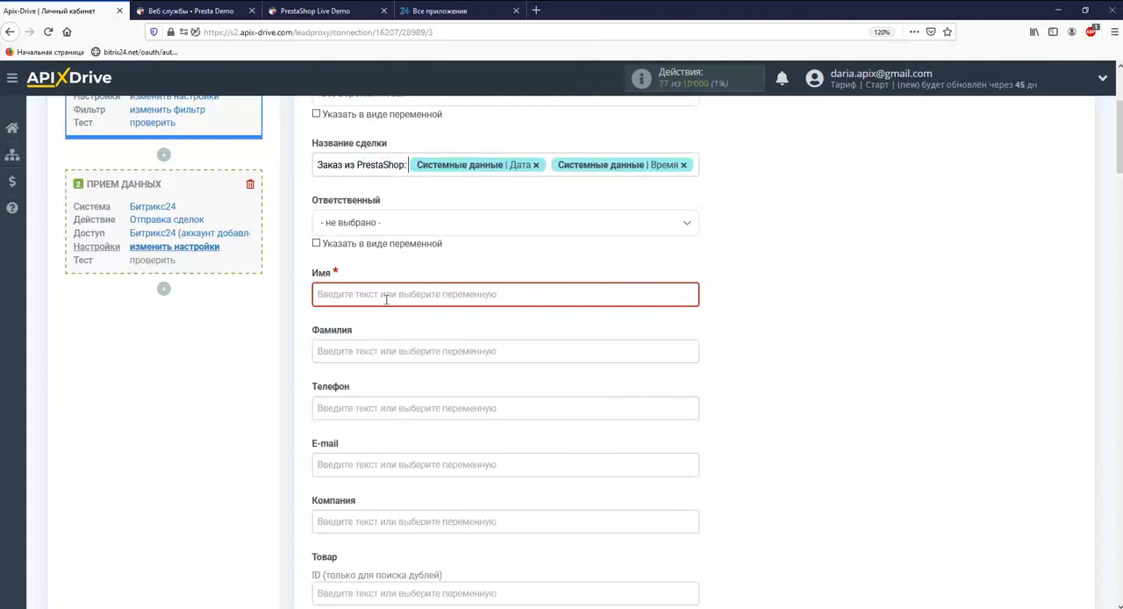
Map the Имя, Телефон and E-mail fields to the PrestaShop variables firstname, phone and email.
click(386, 297)
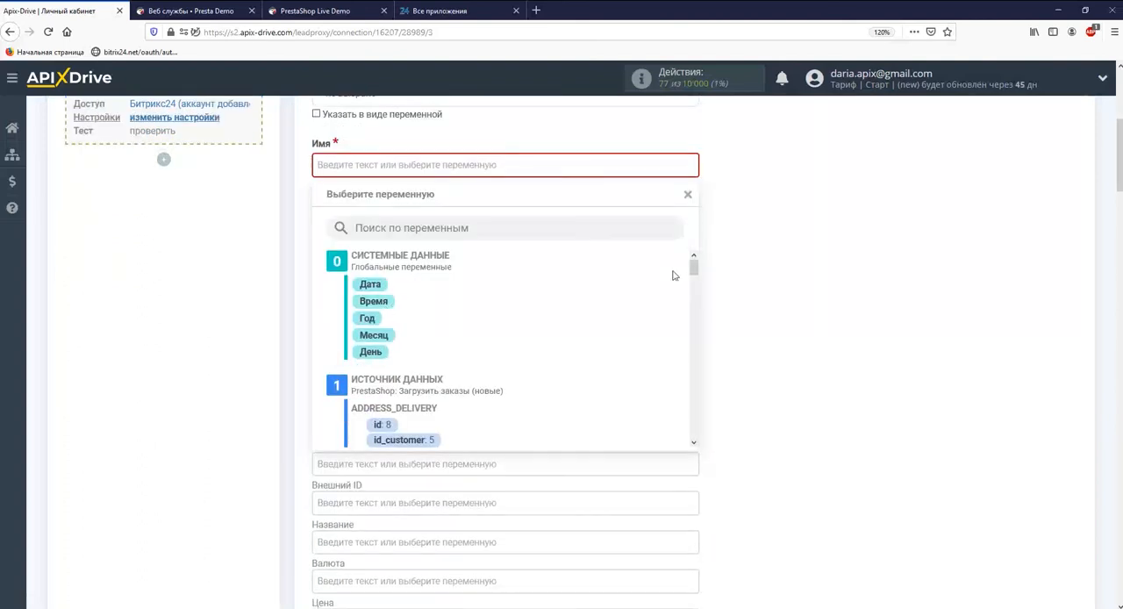
drag(693, 272, 692, 300)
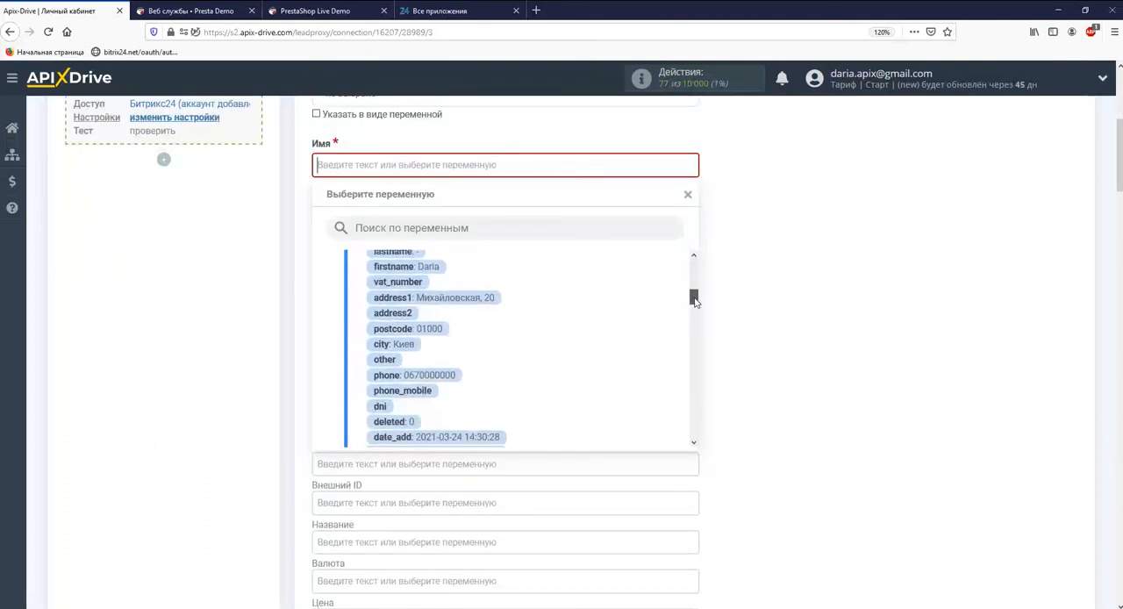
click(405, 264)
click(408, 276)
drag(694, 258, 693, 303)
click(444, 354)
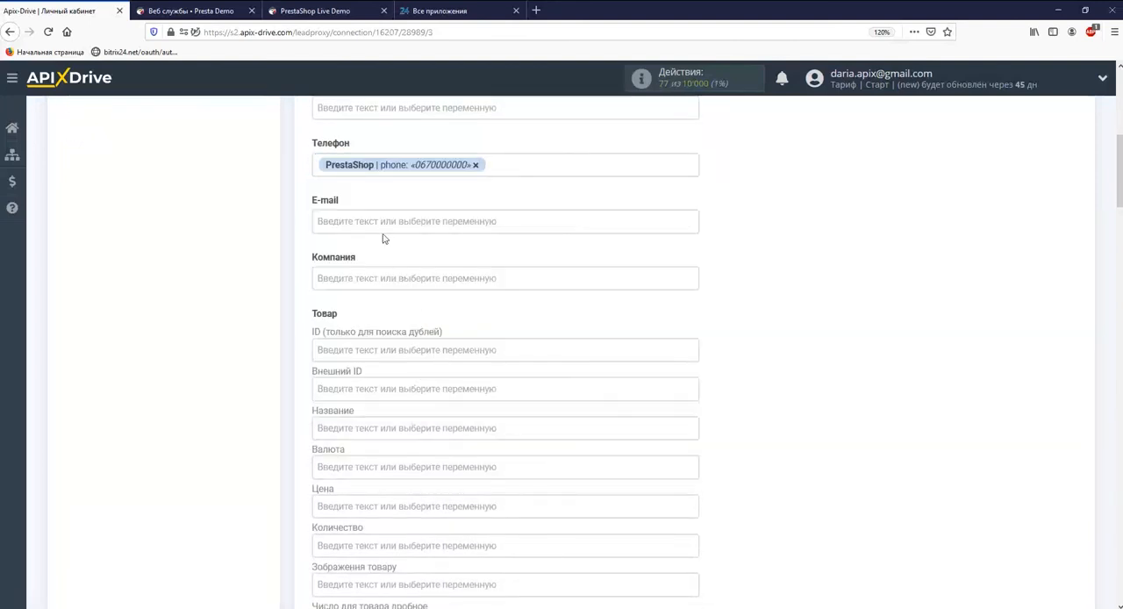
click(386, 230)
drag(693, 268, 694, 327)
click(412, 331)
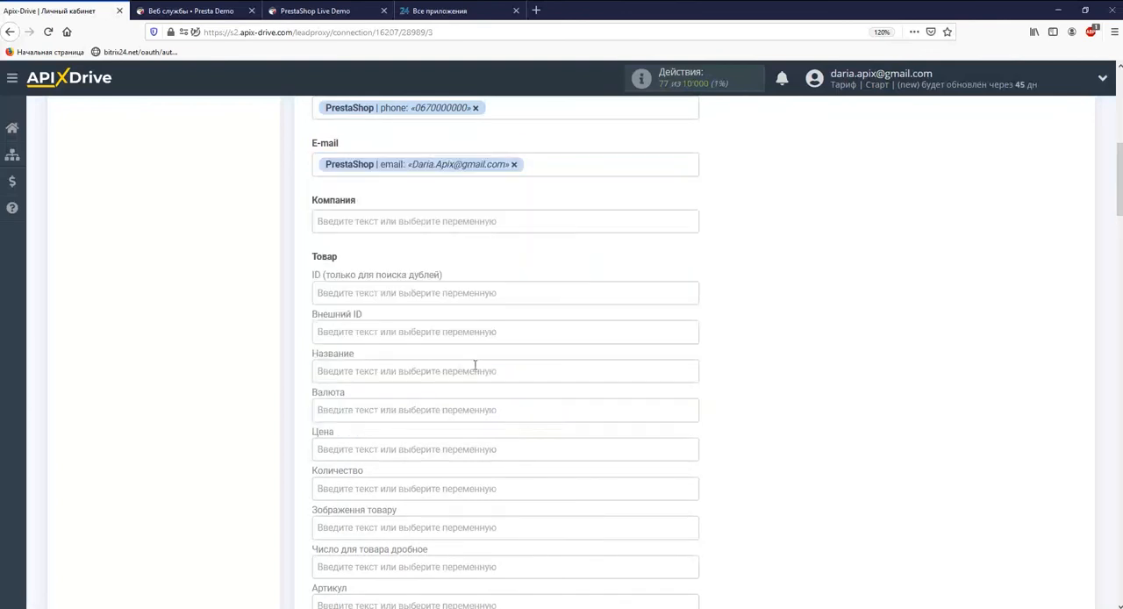
Map the product's Название, Цена and Количество fields to the PrestaShop variables product_name, unit_price_tax_incl and product_quantity.
click(478, 369)
drag(692, 268, 691, 396)
click(535, 304)
click(511, 243)
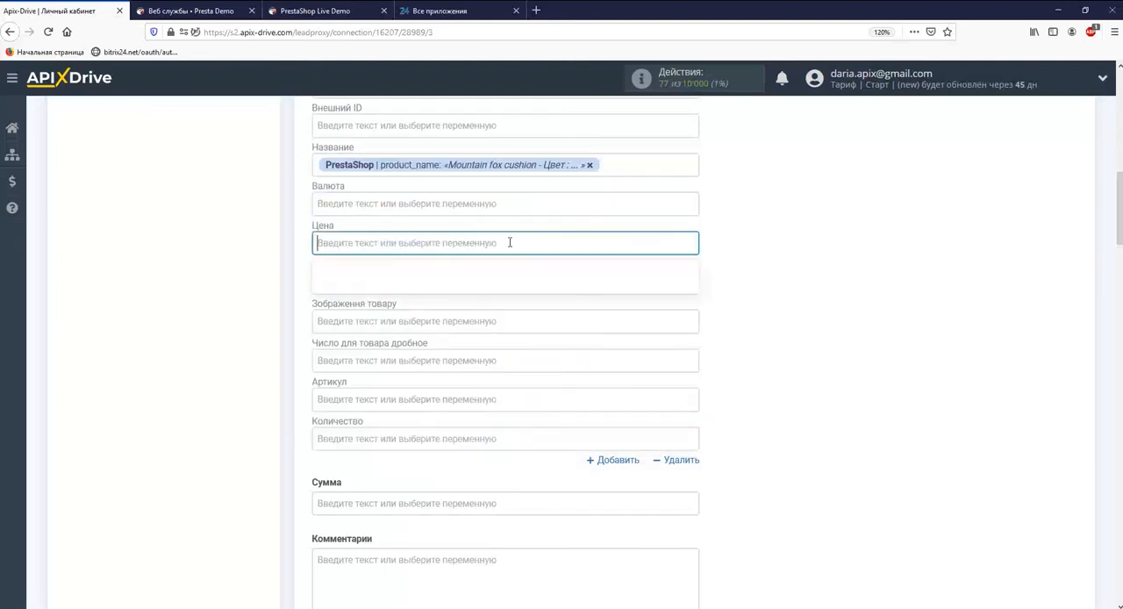
drag(693, 268, 693, 402)
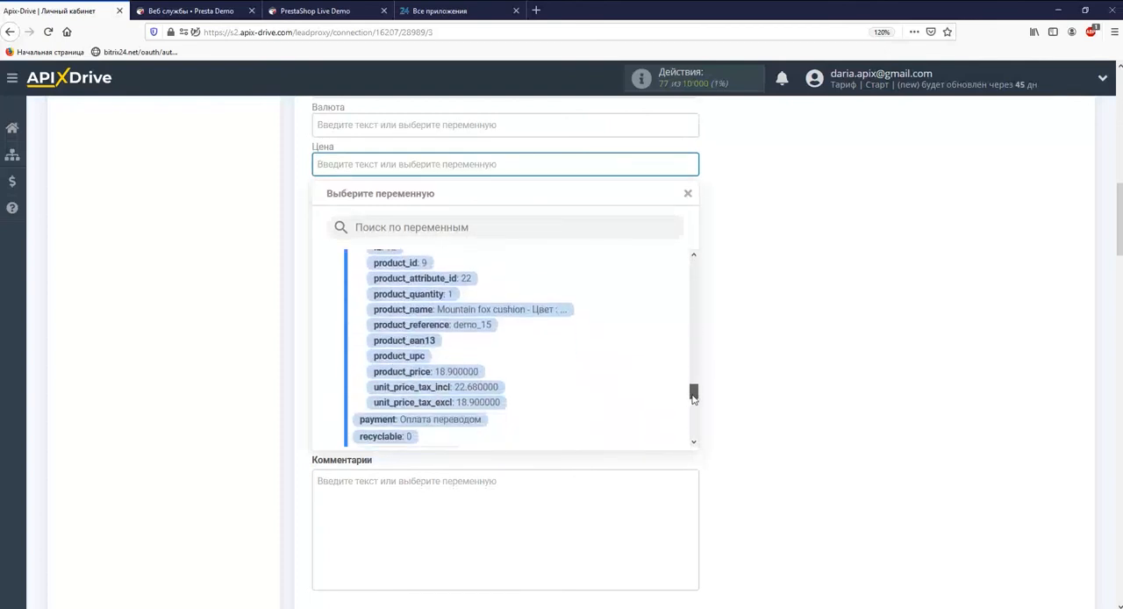
click(478, 386)
click(412, 203)
drag(693, 263, 682, 388)
click(435, 346)
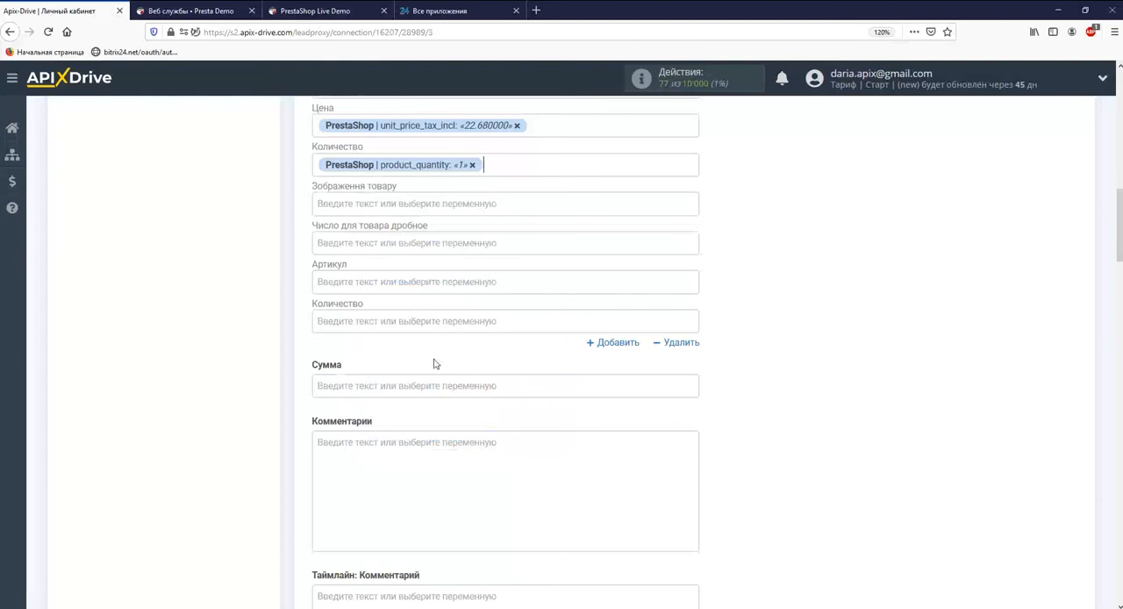
Map the deal's Сумма field to the PrestaShop variable total_paid.
click(443, 383)
drag(694, 267, 694, 413)
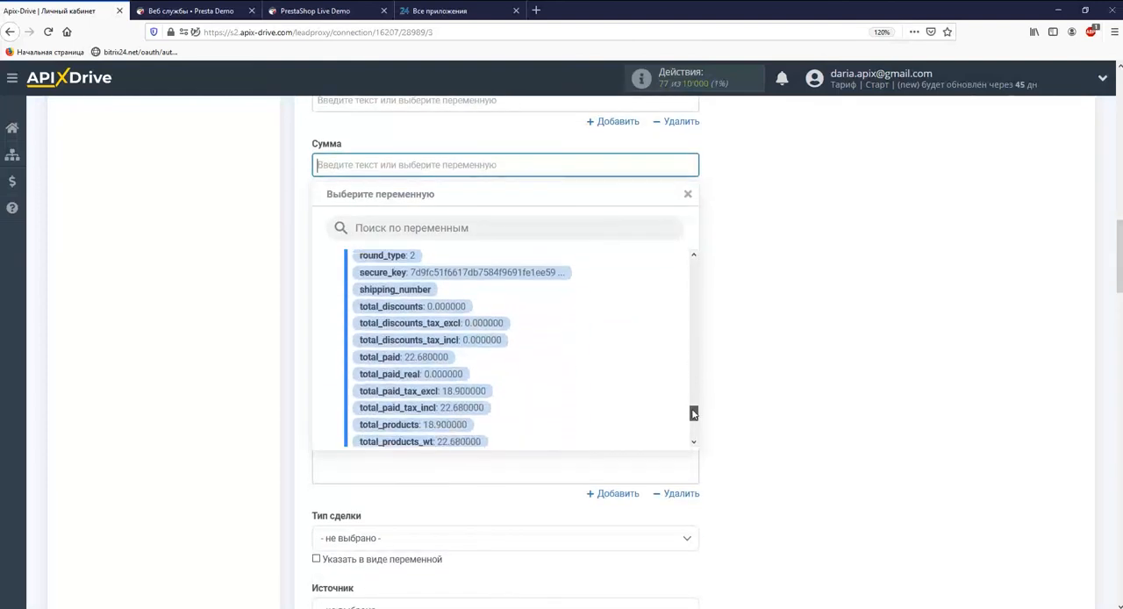
click(429, 357)
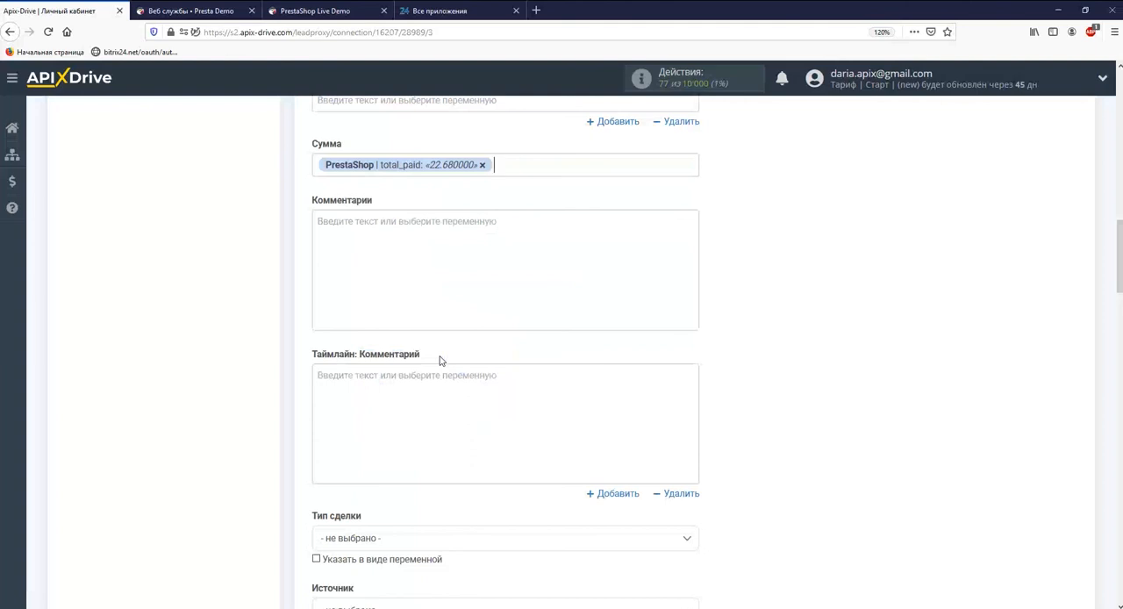
Leave the remaining deal fields empty, continue to the test stage and send the test data to Битрикс24.
scroll(440, 361, down, 20)
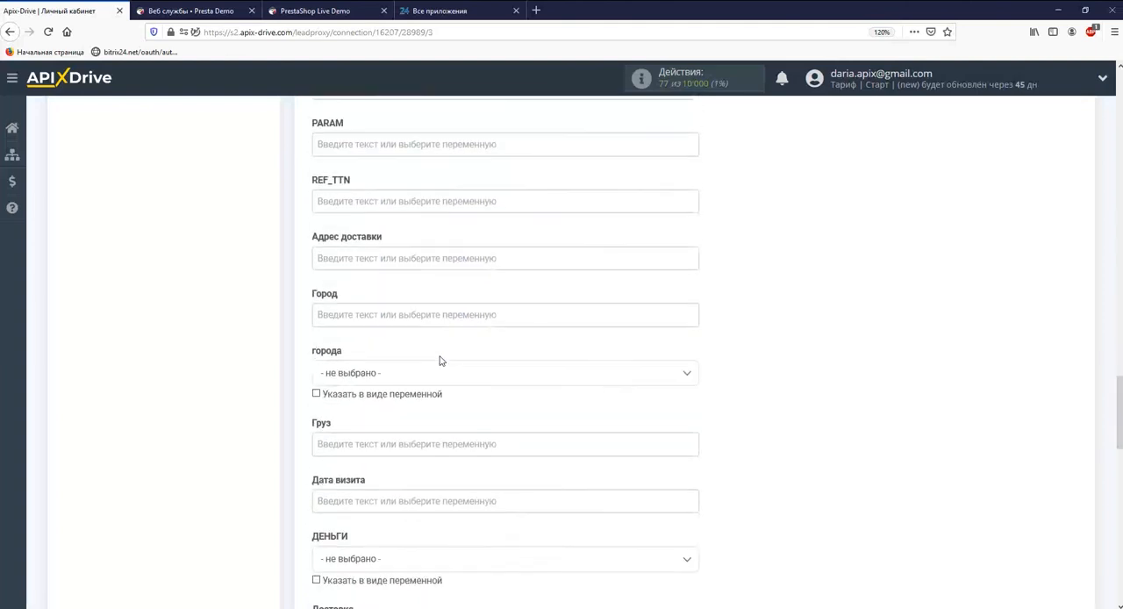
click(395, 304)
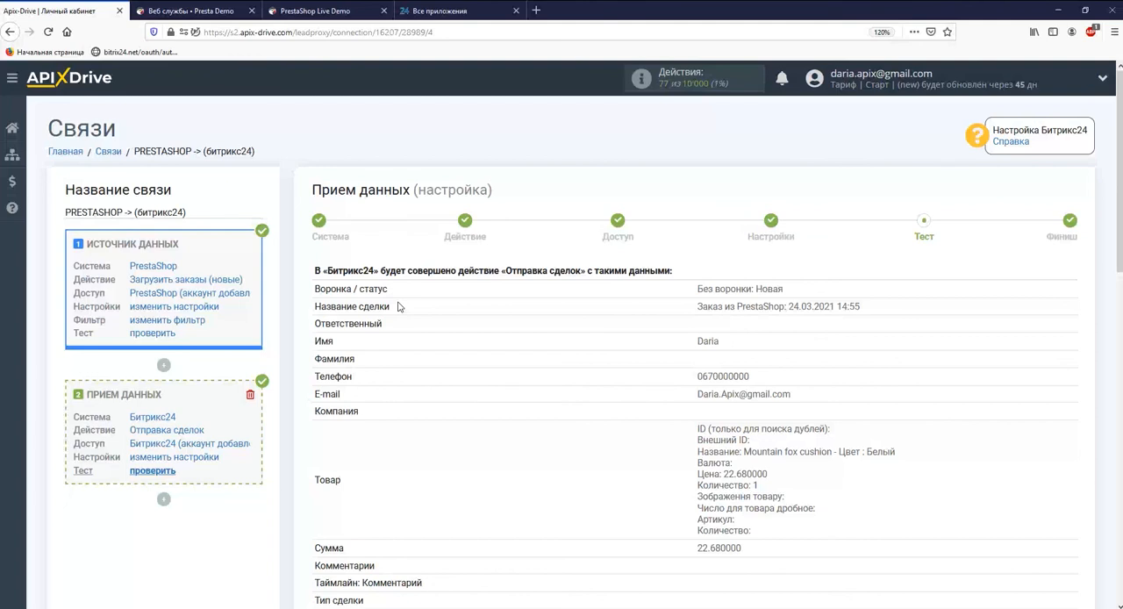
scroll(399, 305, down, 10)
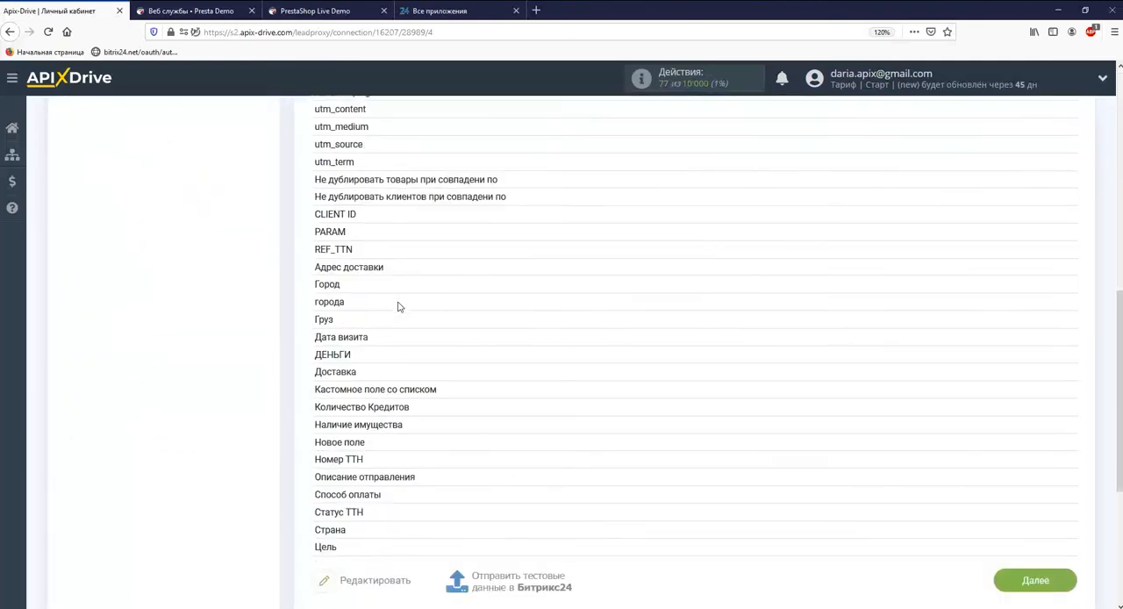
click(492, 541)
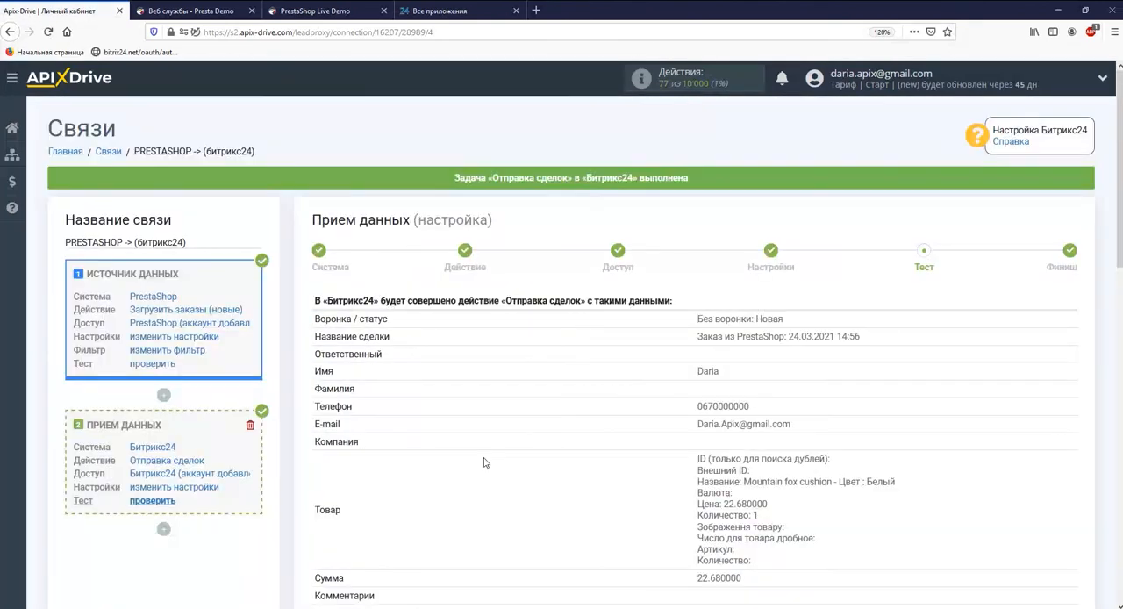
Switch to Bitrix24, refresh the CRM deals board and open the "Заказ из PrestaShop" deal to review its fields.
click(443, 10)
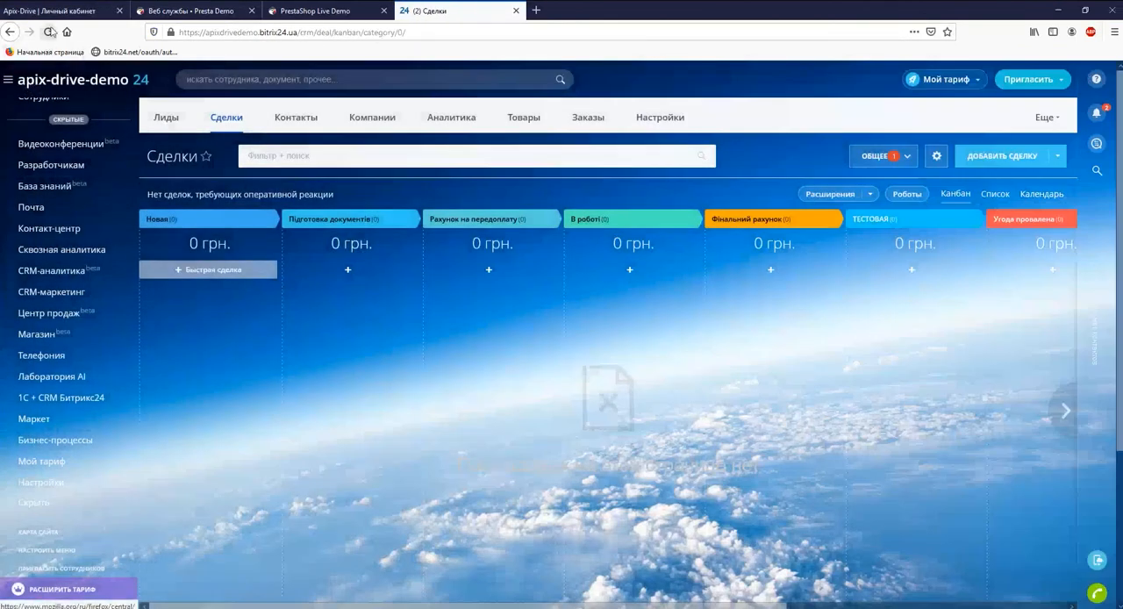
click(48, 31)
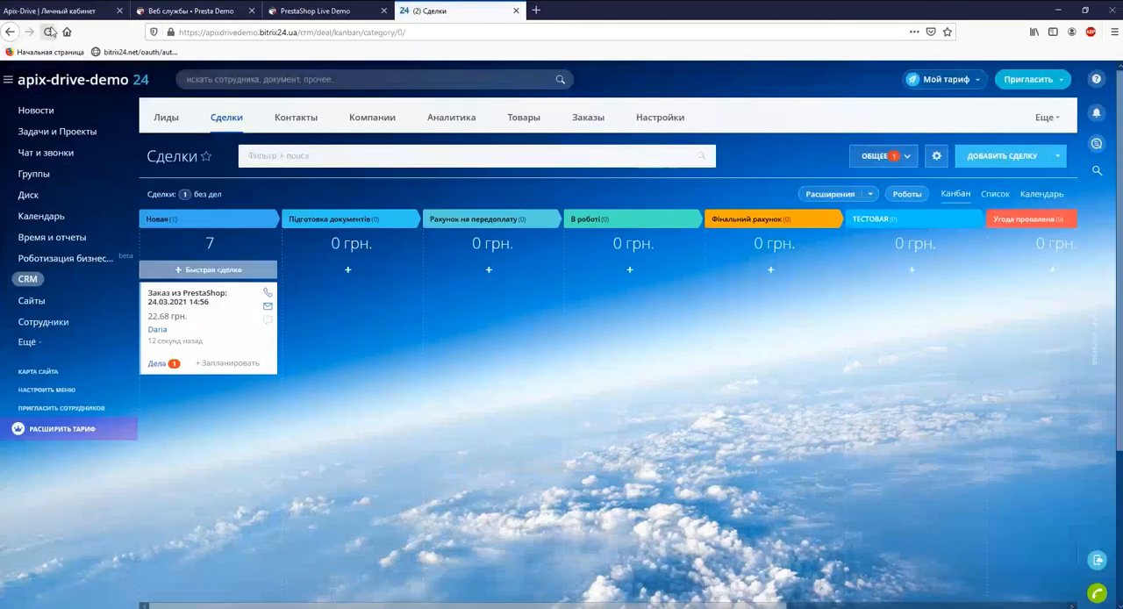
click(178, 299)
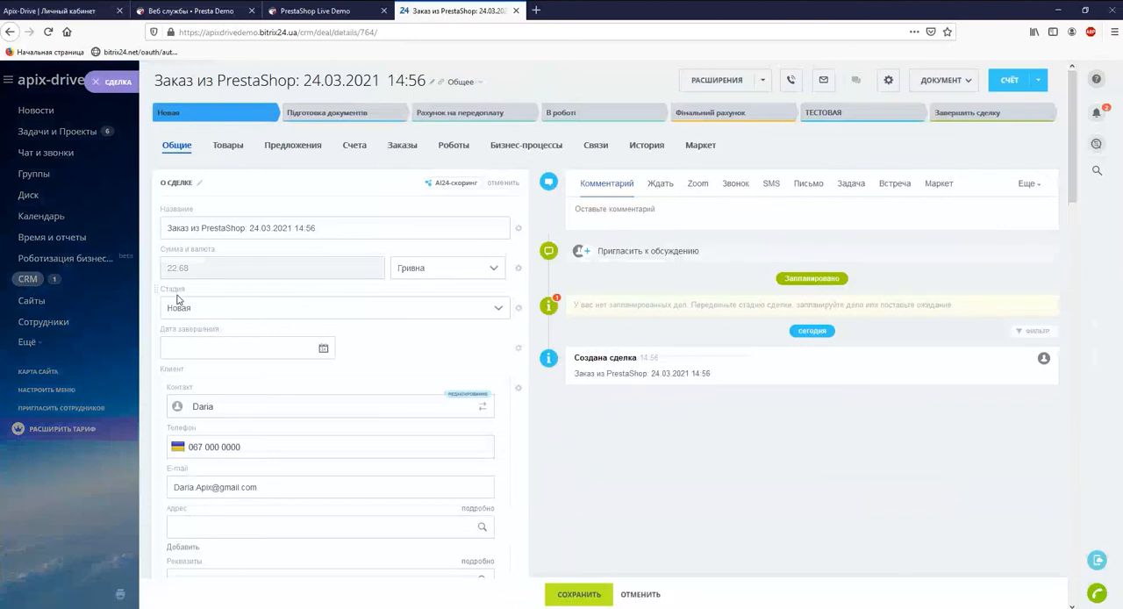
scroll(178, 298, down, 15)
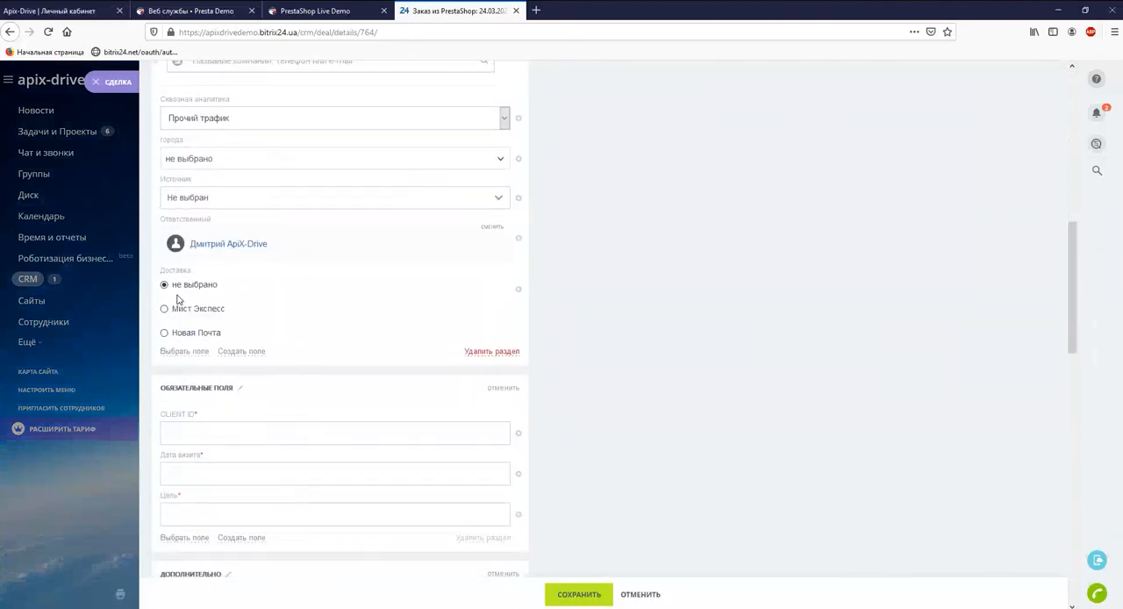
scroll(178, 295, down, 5)
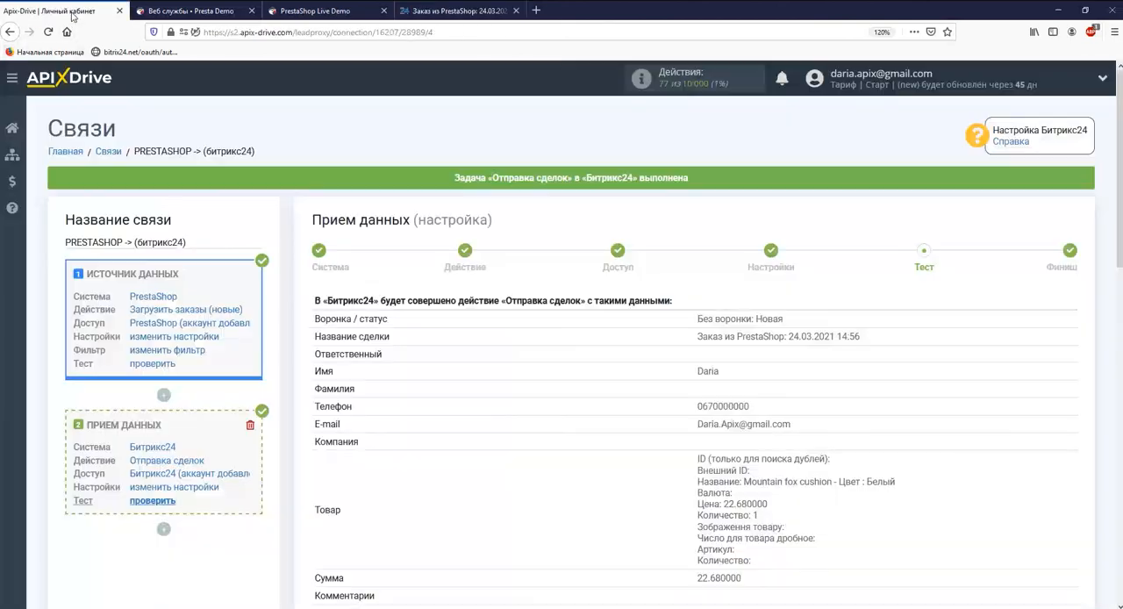
Switch back to ApiX-Drive, finish the data destination setup and enable automatic updating for the connection.
scroll(535, 319, down, 8)
scroll(535, 319, down, 2)
click(1005, 298)
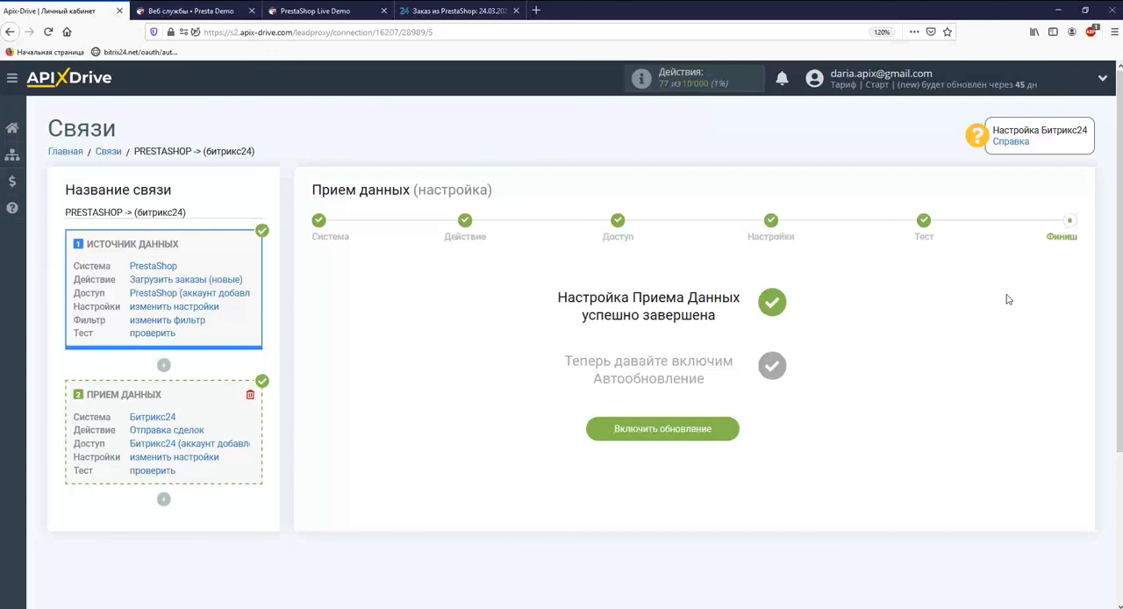
click(702, 429)
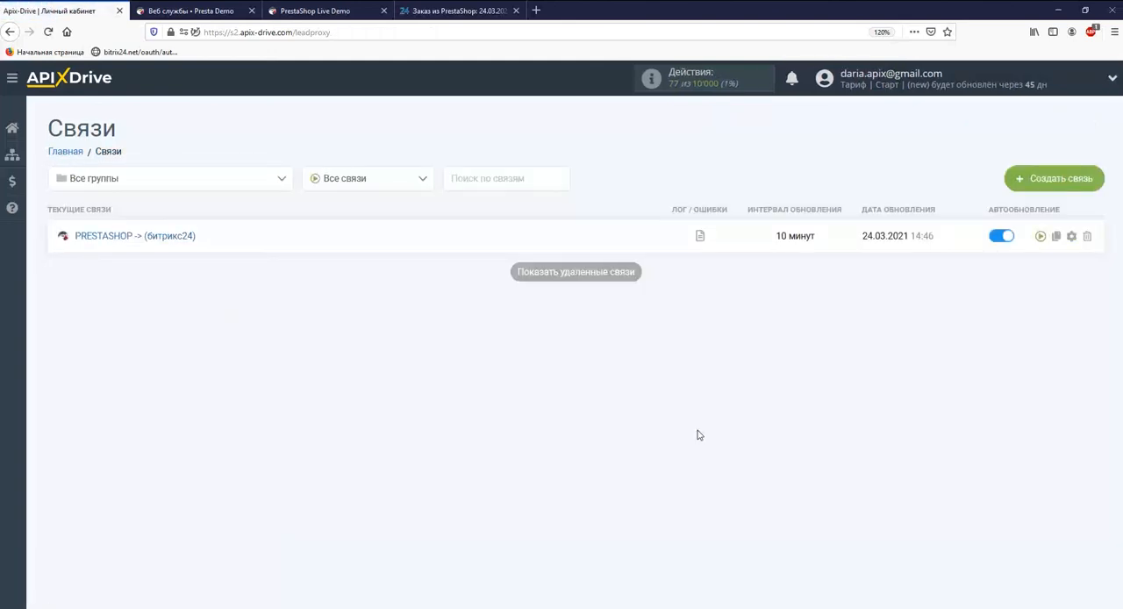
Set the update interval of the "PRESTASHOP -> (битрикс24)" connection to 5 минут and save its settings.
click(1071, 236)
click(698, 344)
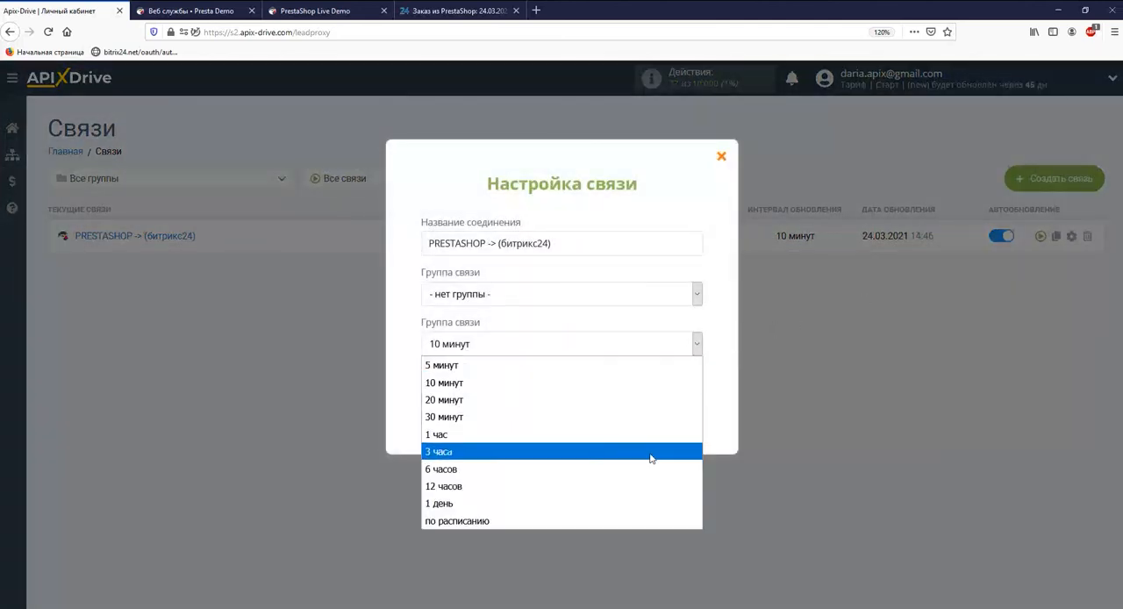
click(538, 366)
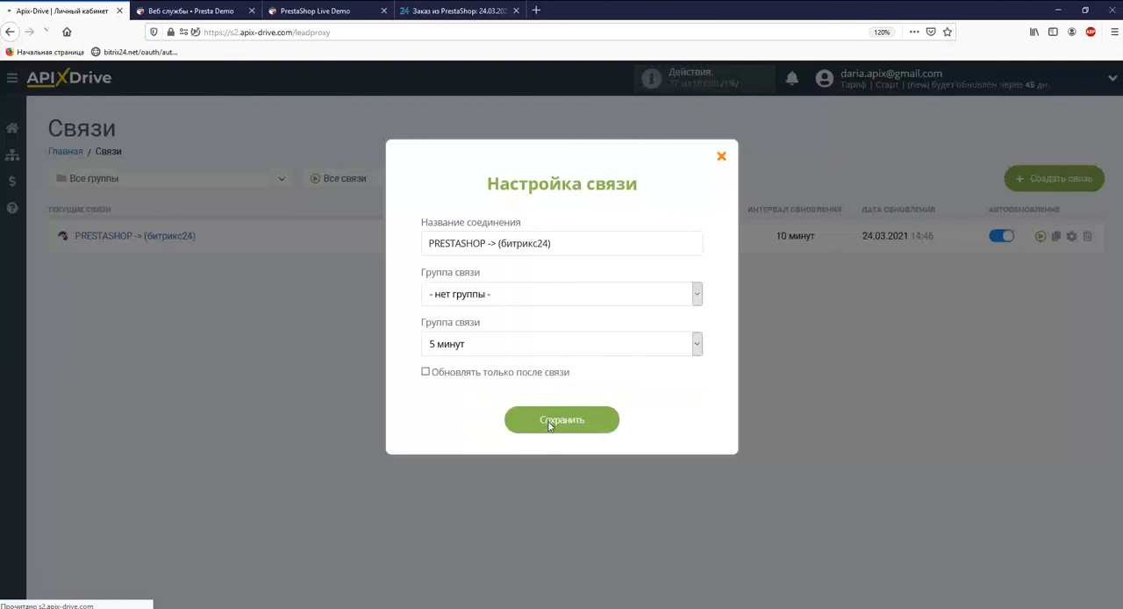
click(550, 427)
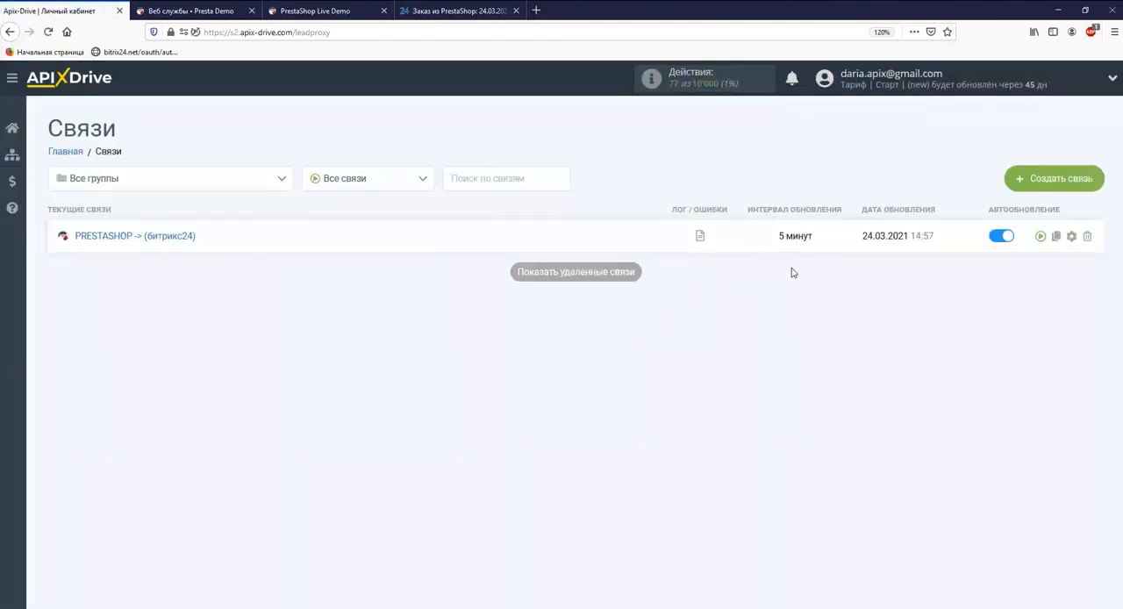